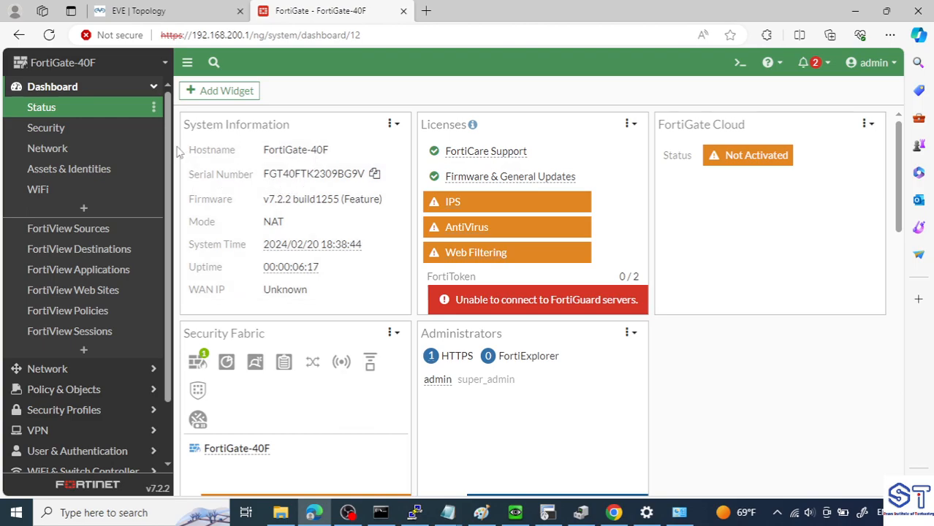
- Open the Fabric Management page in the FortiGate's System settings
scroll(127, 374, down, 1)
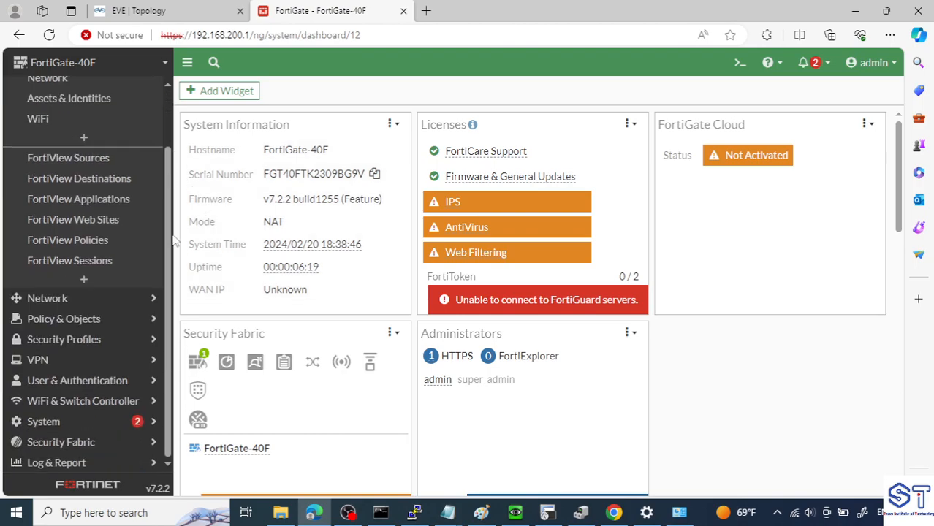
click(103, 421)
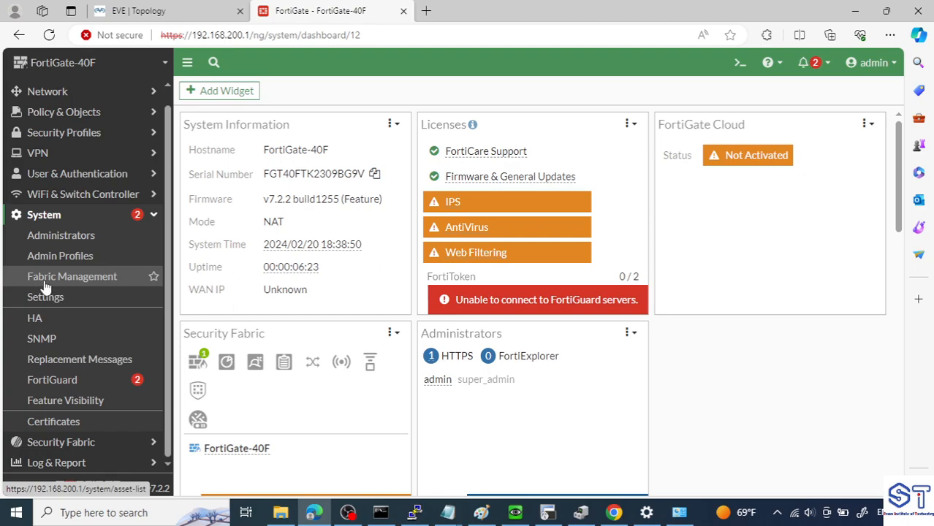
click(85, 285)
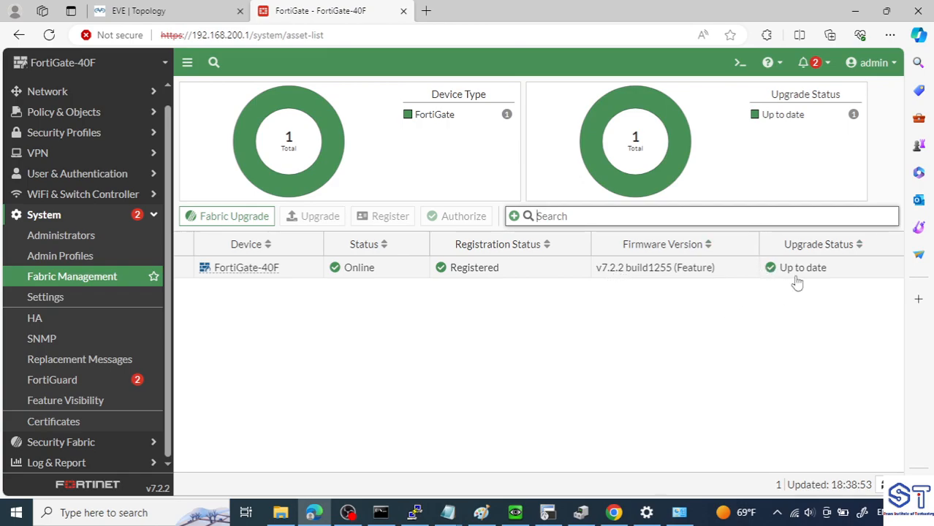
- Check the latest and all available firmware upgrades for the FortiGate-40F, and cancel without upgrading
click(614, 270)
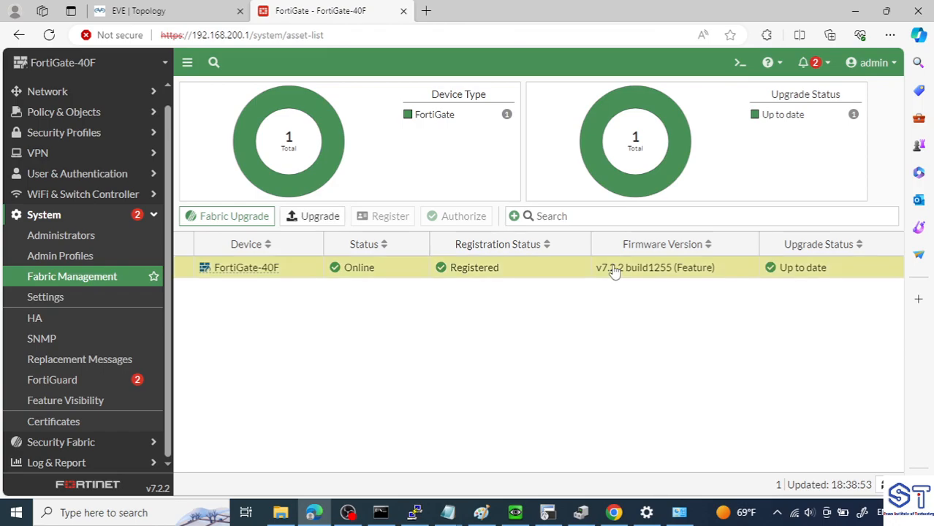
right_click(615, 270)
click(623, 275)
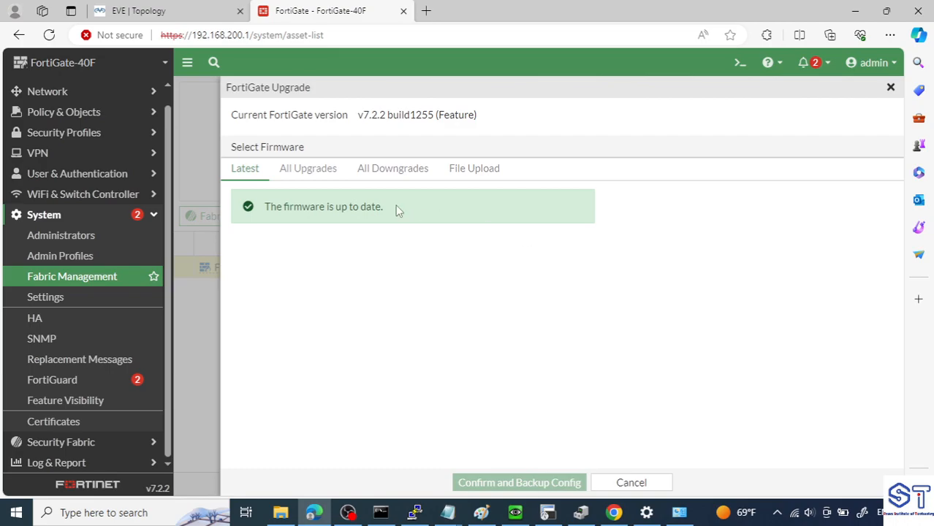
click(309, 185)
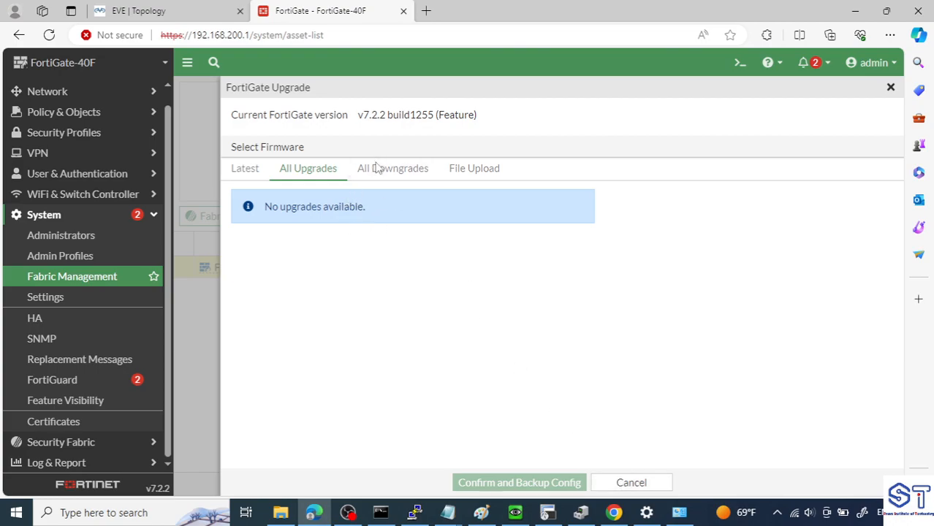
click(629, 483)
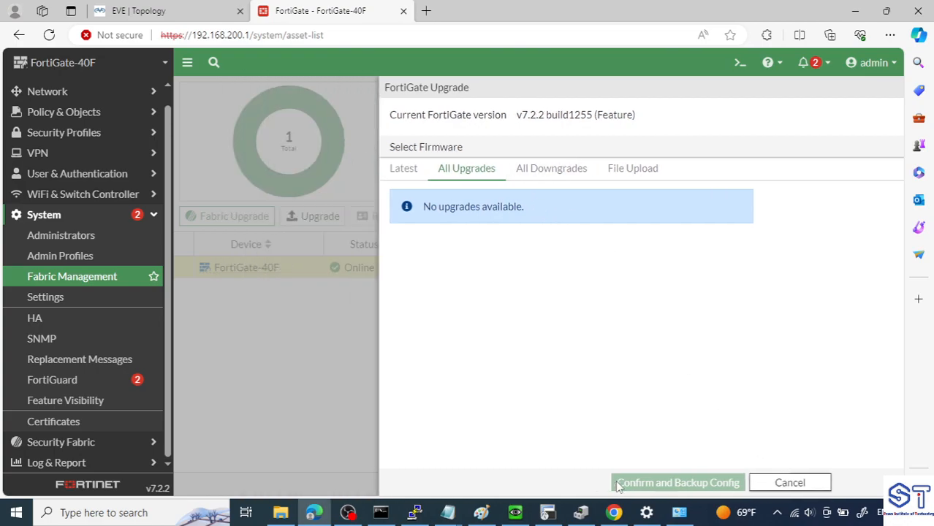
- Test internet connectivity from the CLI console with execute ping 8.8.8.8
click(740, 62)
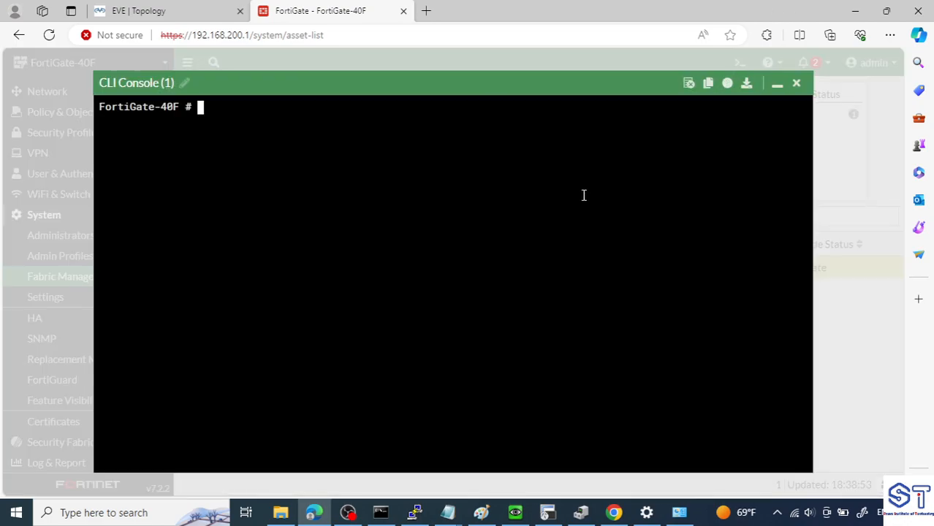
text(execute ping)
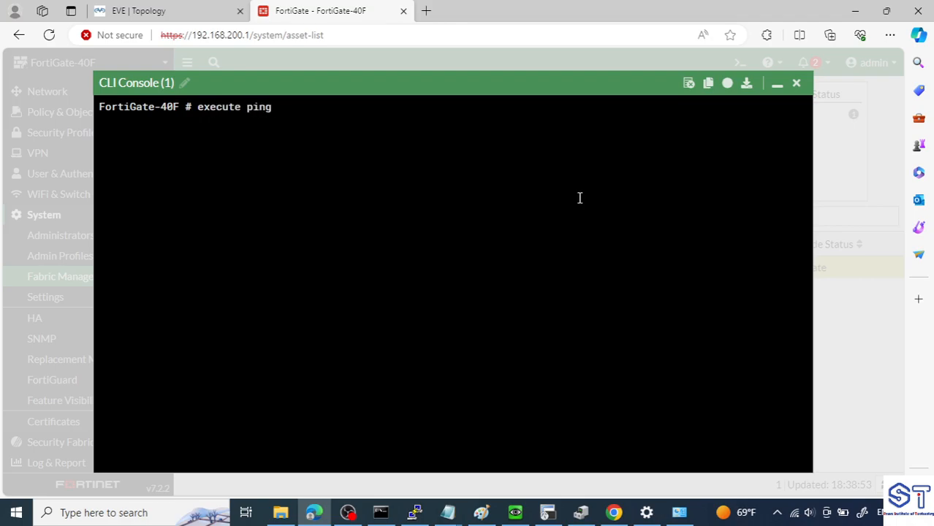
text( 8.8.8.8)
key(Return)
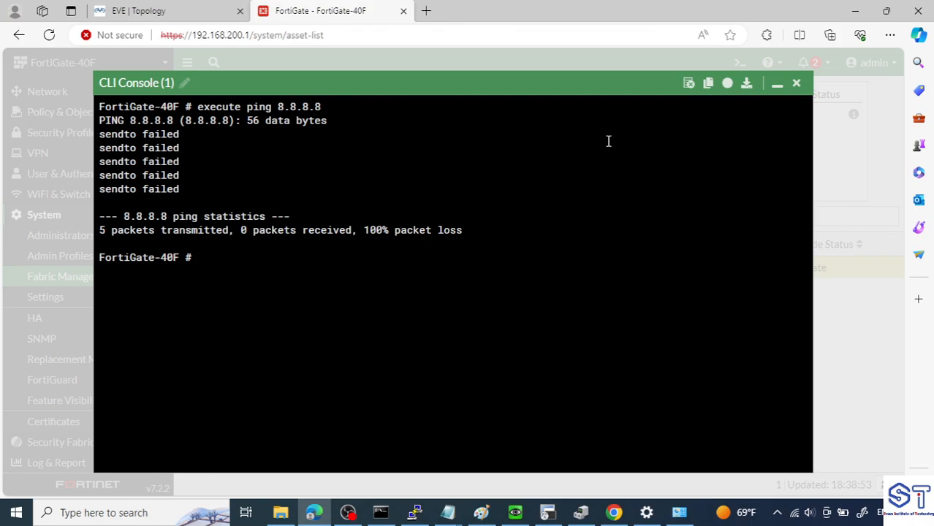
- Inspect the WAN port's IP address with get system interface physical wan
text(get system info)
key(BackSpace)
key(BackSpace)
text(terface )
text(w)
key(BackSpace)
text(physical wan)
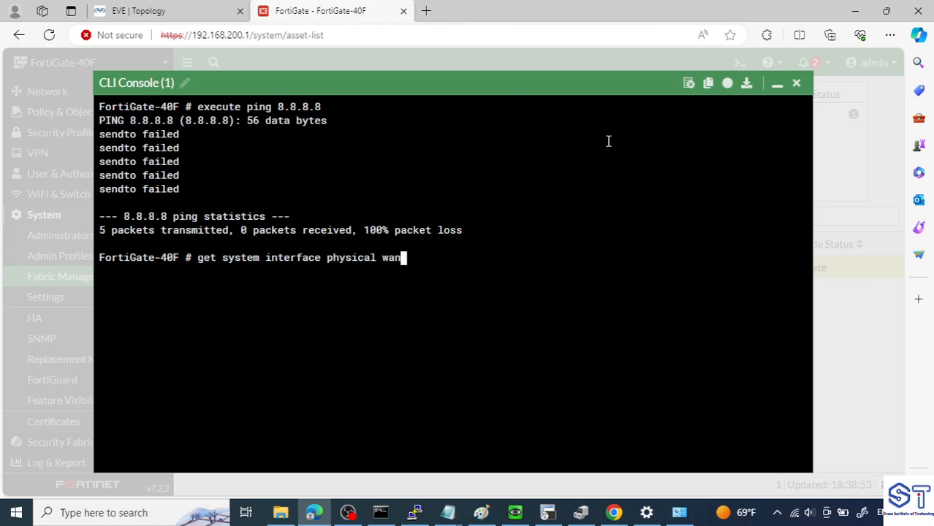
key(Return)
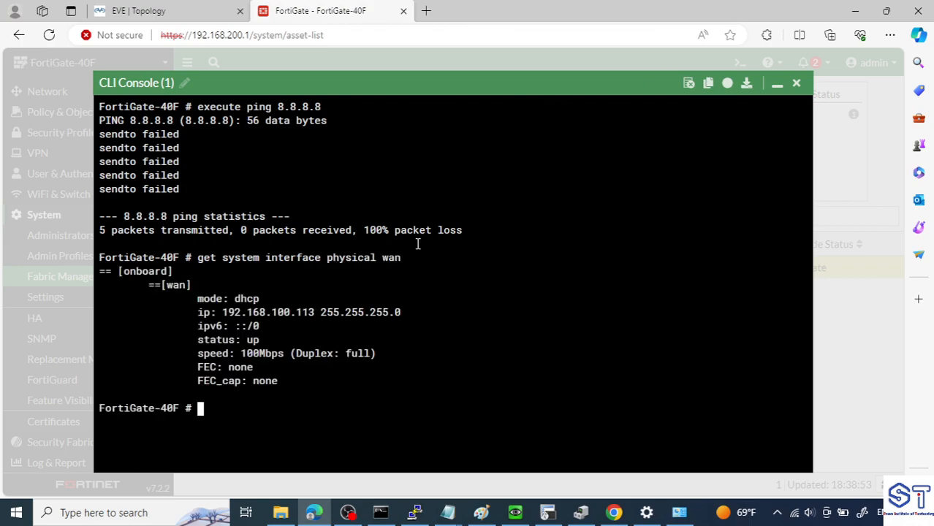
drag(320, 313, 225, 313)
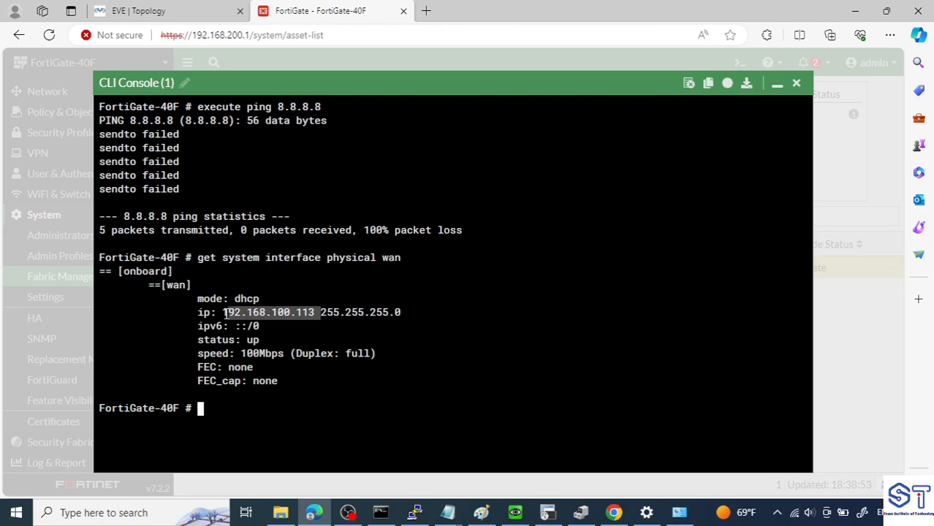
- Repeat the ping to 8.8.8.8 and minimize the CLI console
click(223, 397)
key(Up)
key(Up)
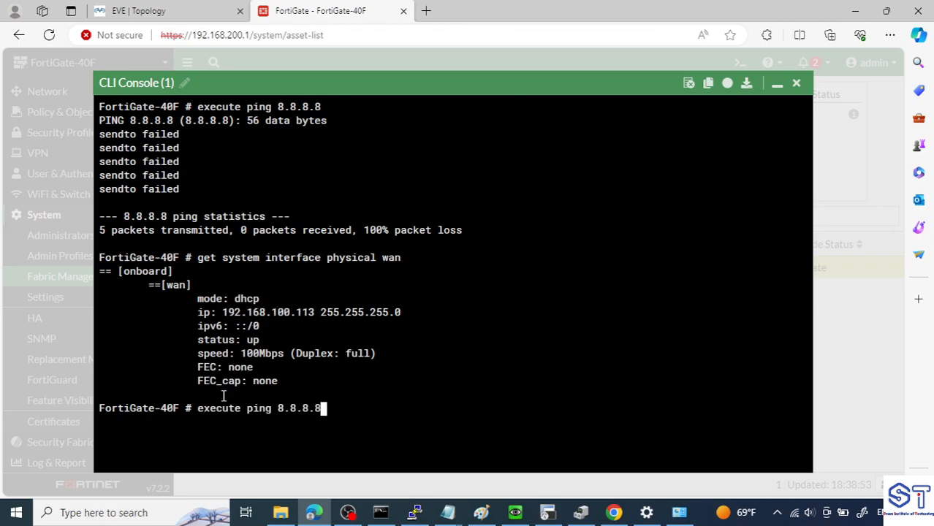
key(Return)
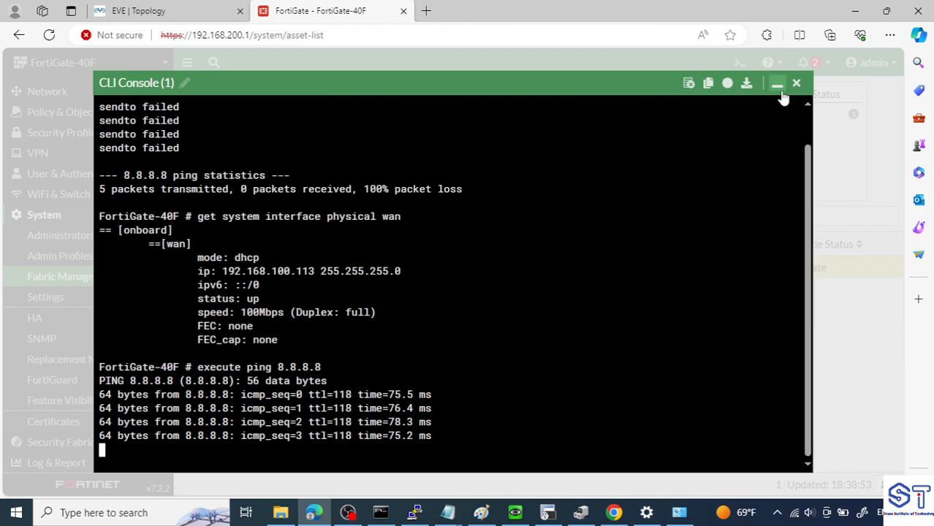
click(777, 84)
- Reload the Fabric Management page and list all firmware upgrades for the FortiGate-40F
click(49, 35)
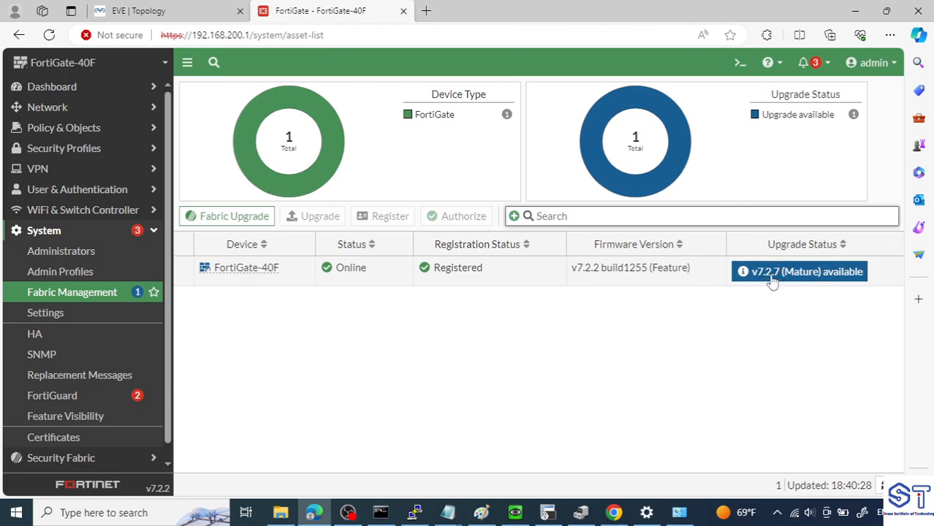
click(669, 278)
right_click(669, 278)
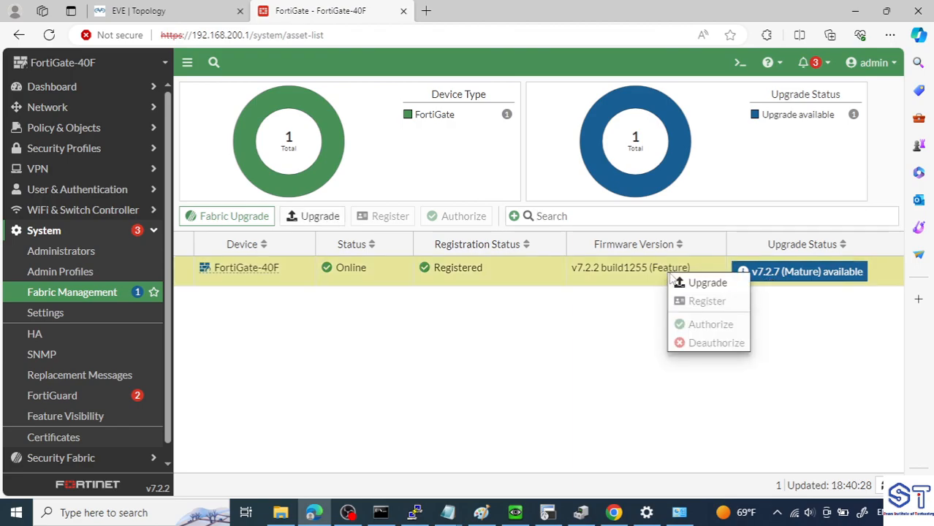
click(681, 280)
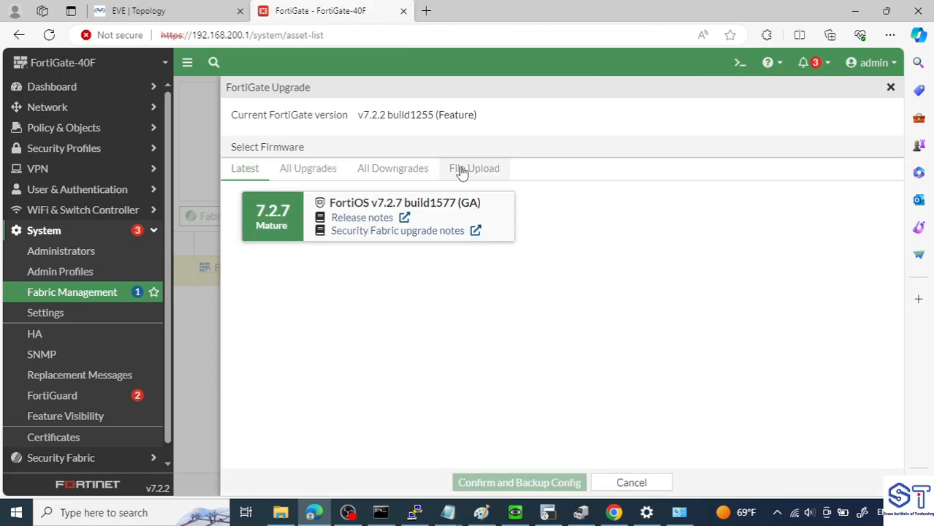
click(313, 180)
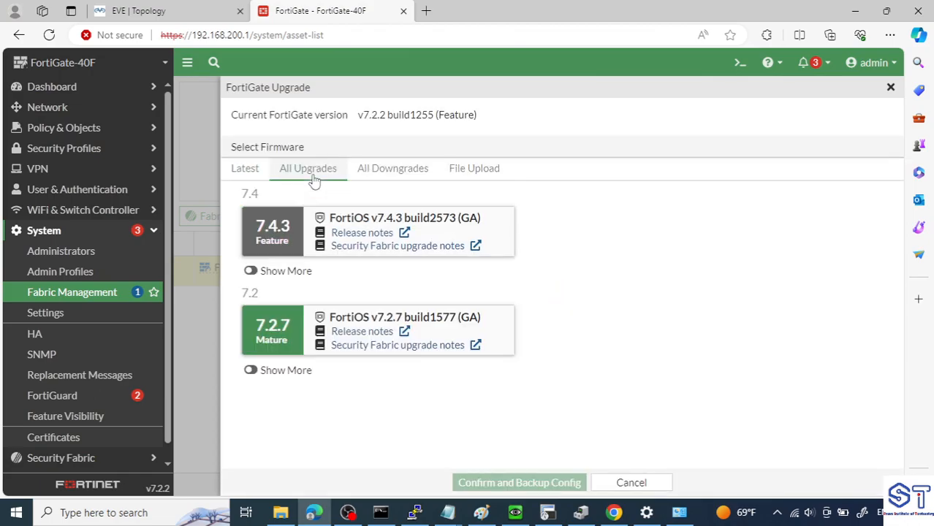
- Start a direct update to FortiOS v7.4.3 build2573, backing up the configuration and accepting the reboot
click(278, 231)
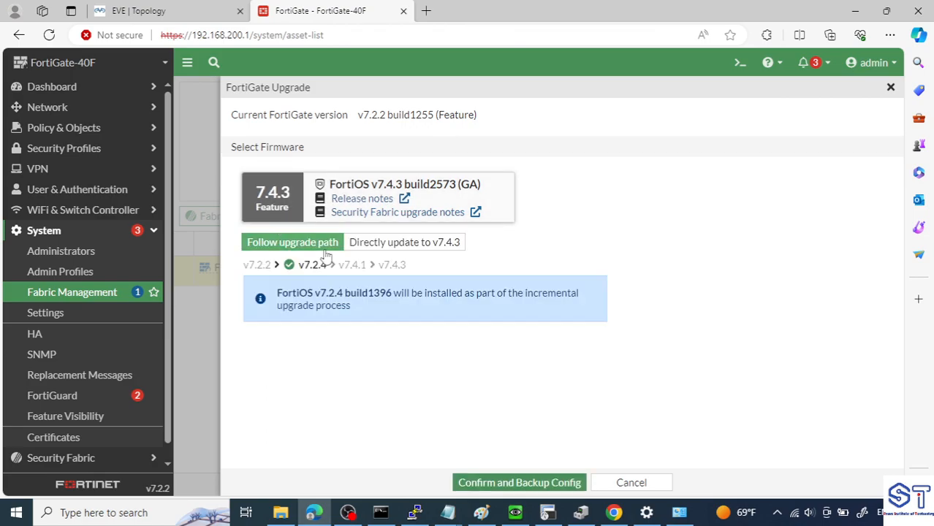
click(460, 246)
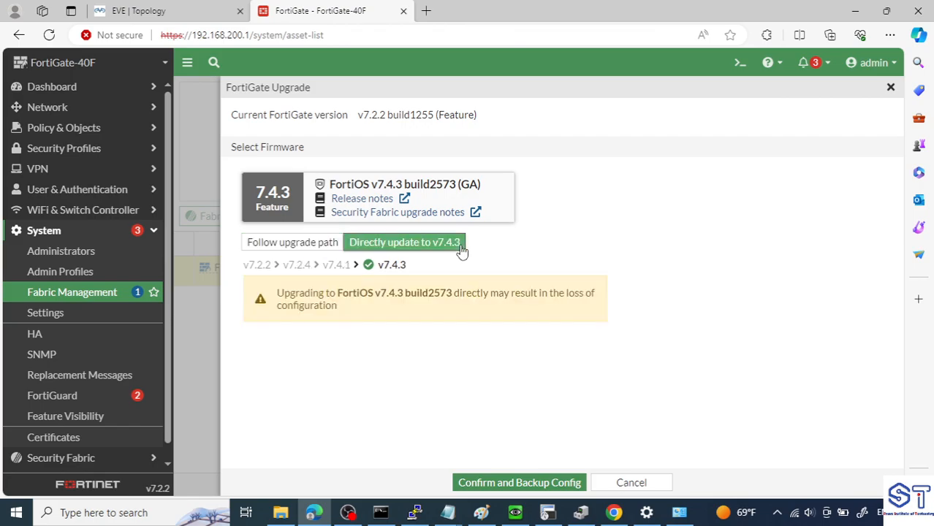
click(514, 484)
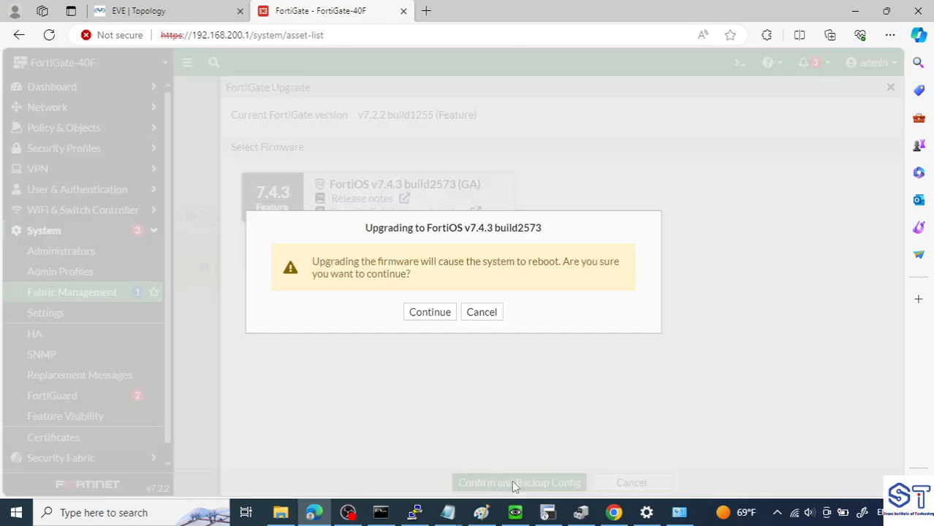
click(431, 316)
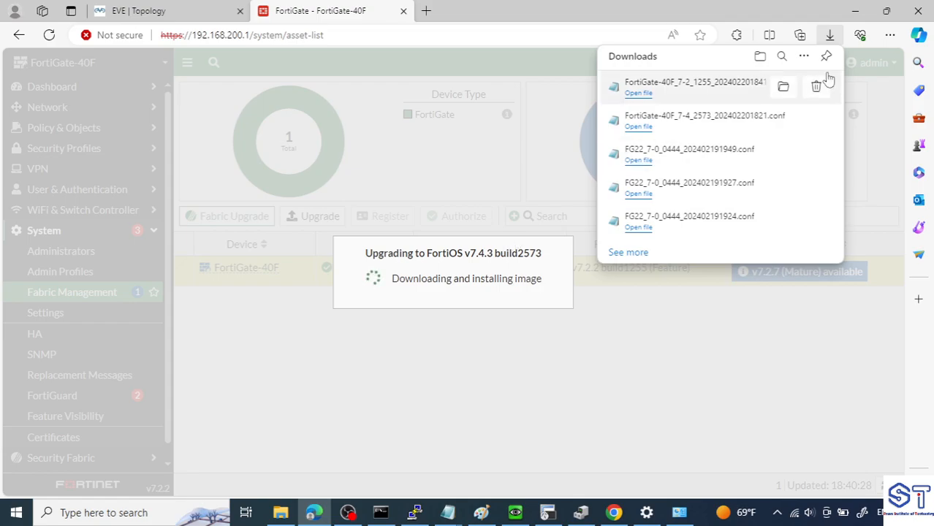
click(803, 58)
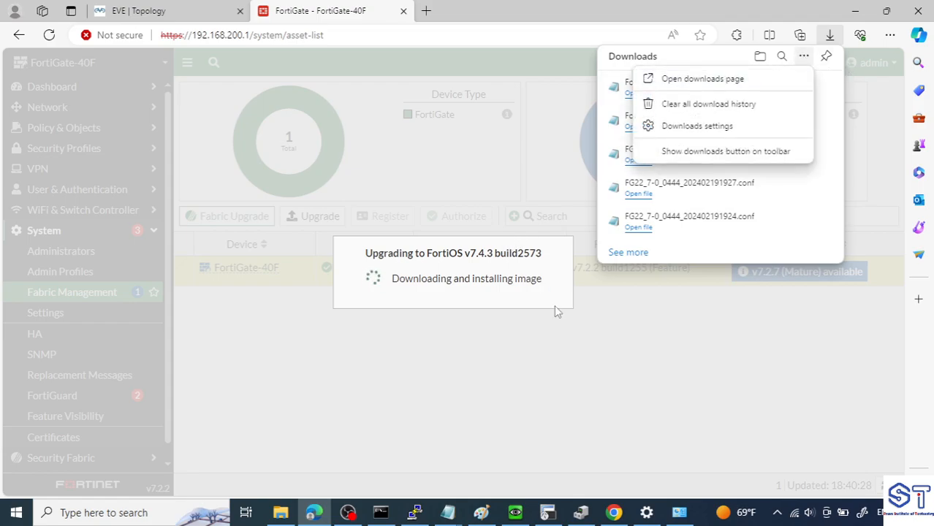
click(543, 369)
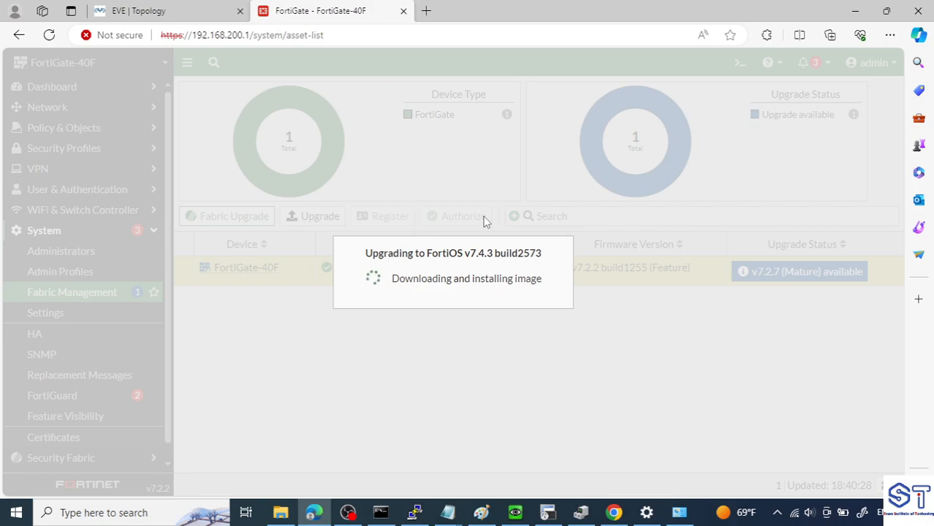
- Open the Fortinet support site, support.fortinet.com, in a new browser tab
click(426, 10)
text(upp)
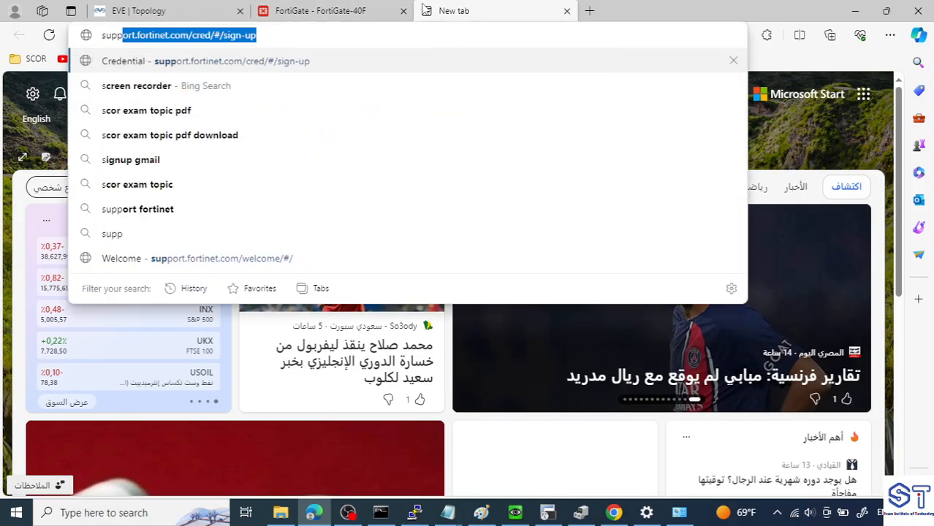
key(Return)
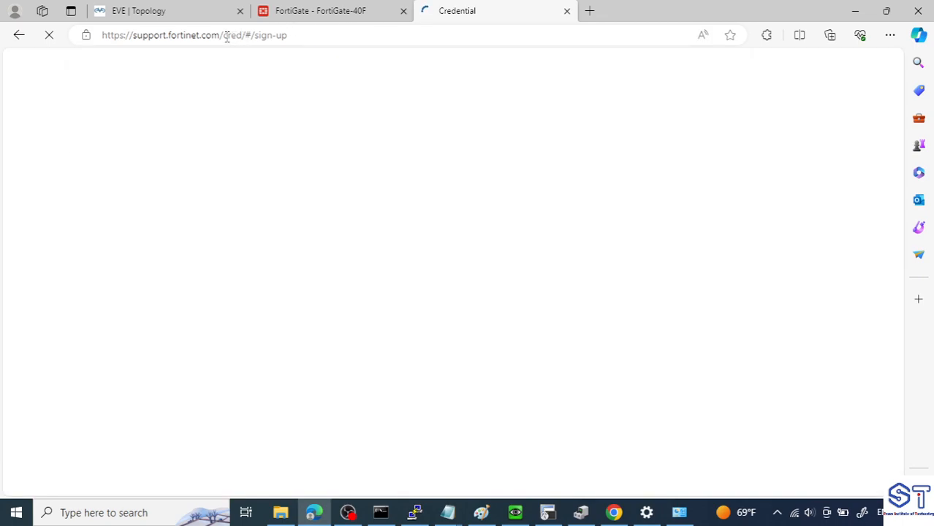
drag(227, 36, 400, 31)
key(BackSpace)
key(BackSpace)
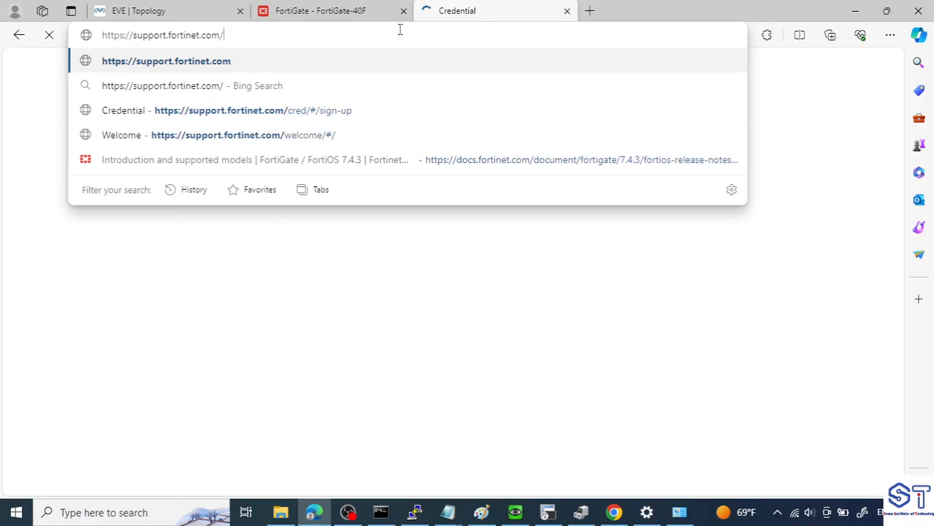
key(Return)
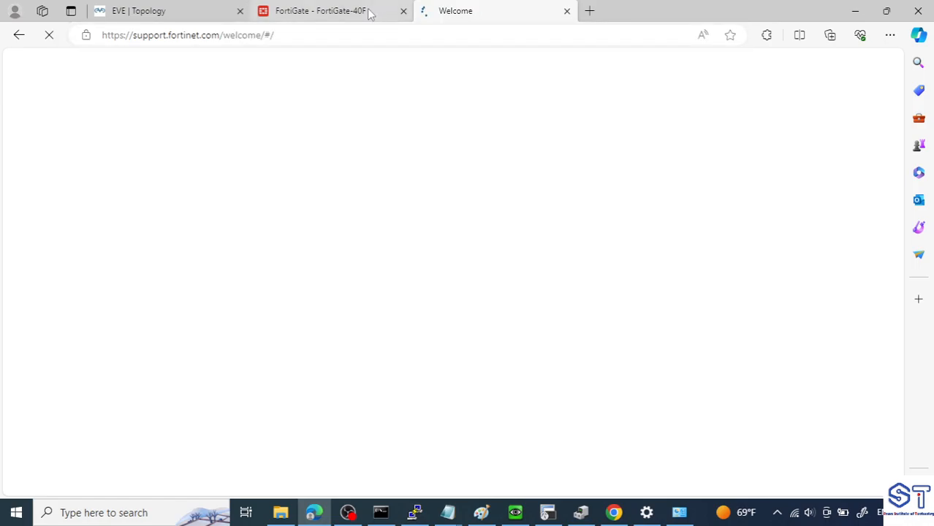
- Return to the FortiGate-40F's Fabric Management page, start its firmware upgrade and choose file upload as the firmware source
click(370, 15)
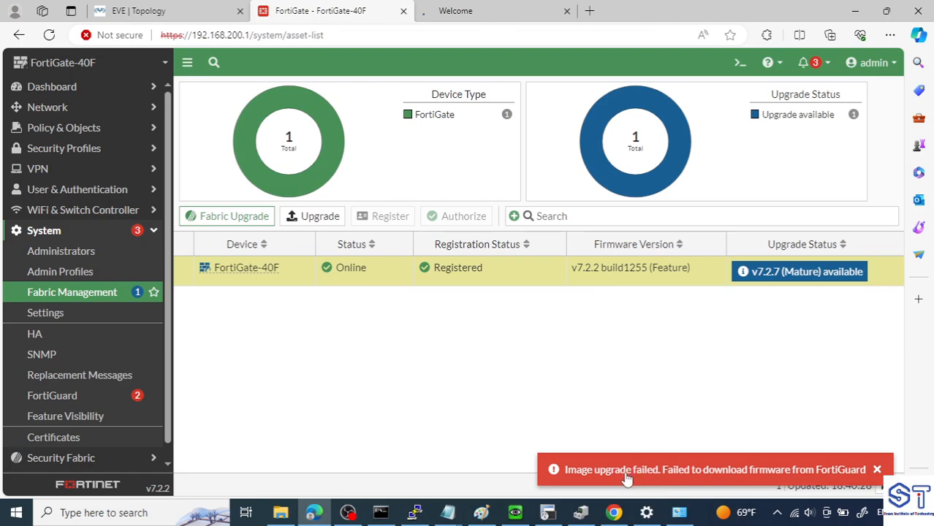
right_click(581, 277)
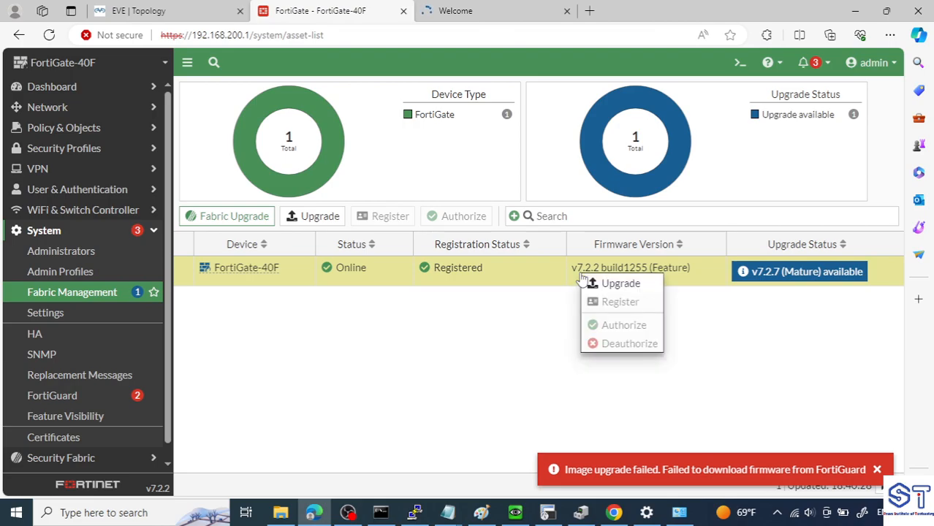
click(615, 283)
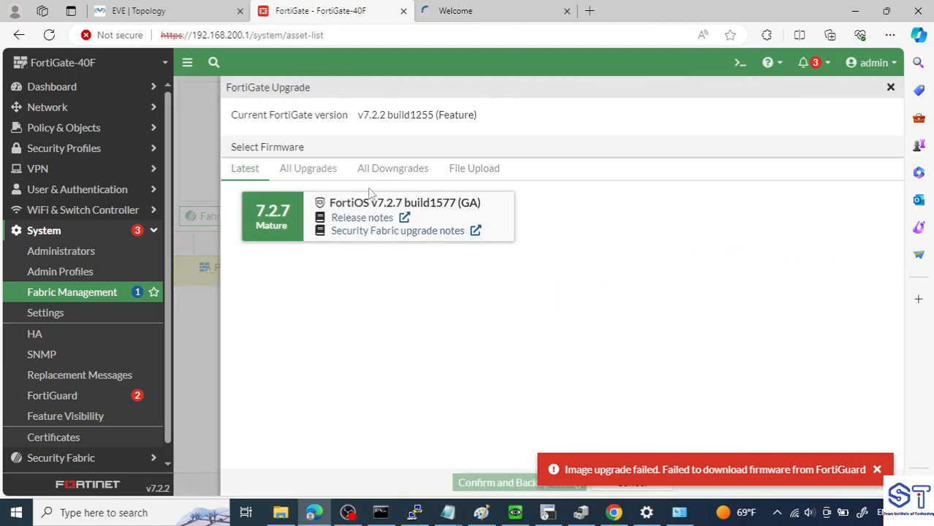
click(410, 172)
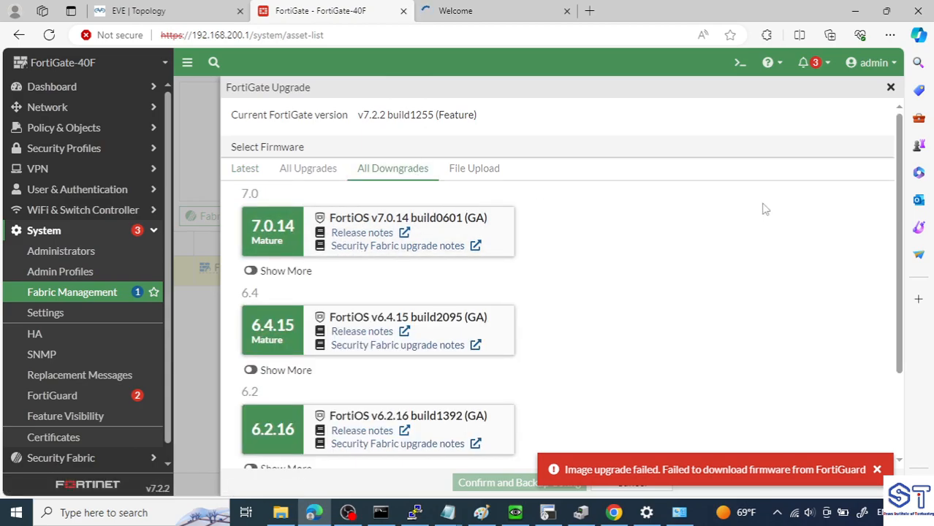
click(475, 183)
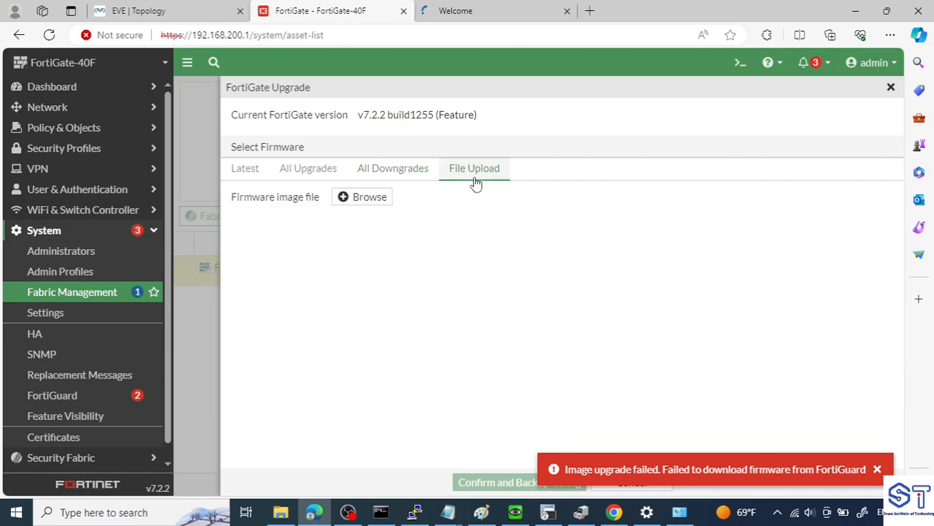
- Select FGT_40F-v7.4.3.F-build2573-FORTINET from the Service Updates folder as the firmware image file
click(370, 198)
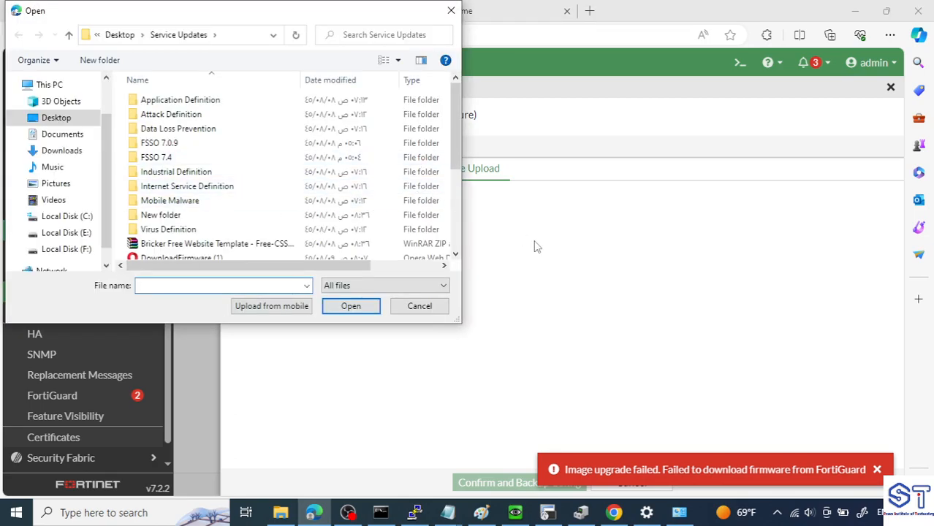
drag(455, 142, 458, 228)
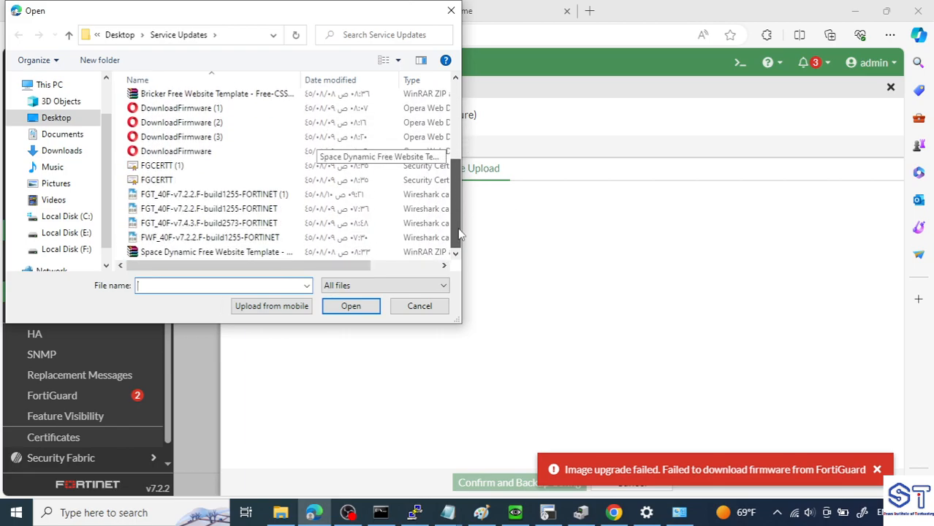
click(193, 231)
click(349, 305)
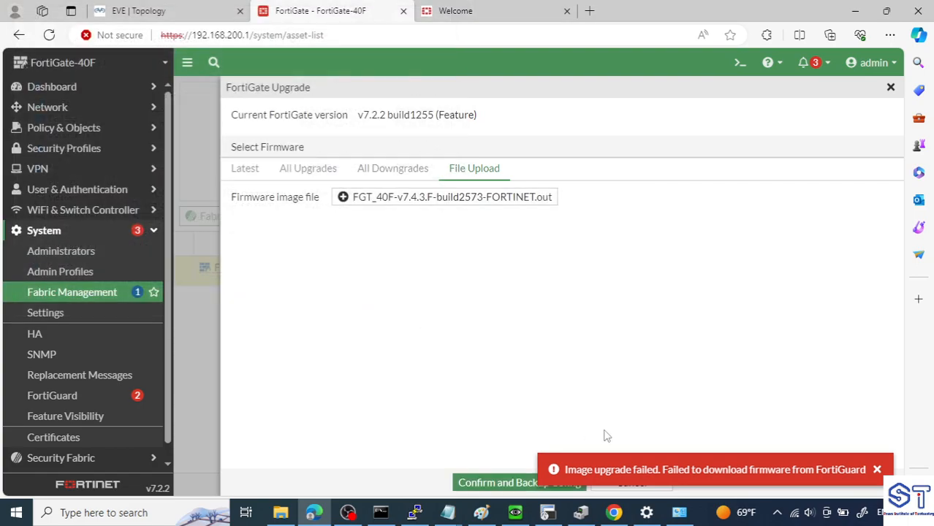
- Dismiss the error notification and start the upgrade to FortiOS v7.4.3 build2573, backing up the configuration and accepting the reboot
click(878, 470)
click(520, 485)
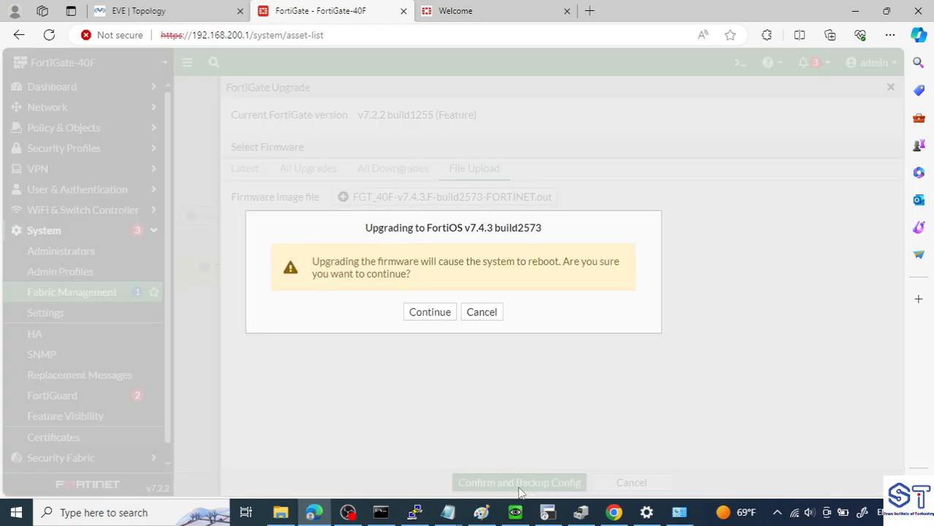
click(432, 312)
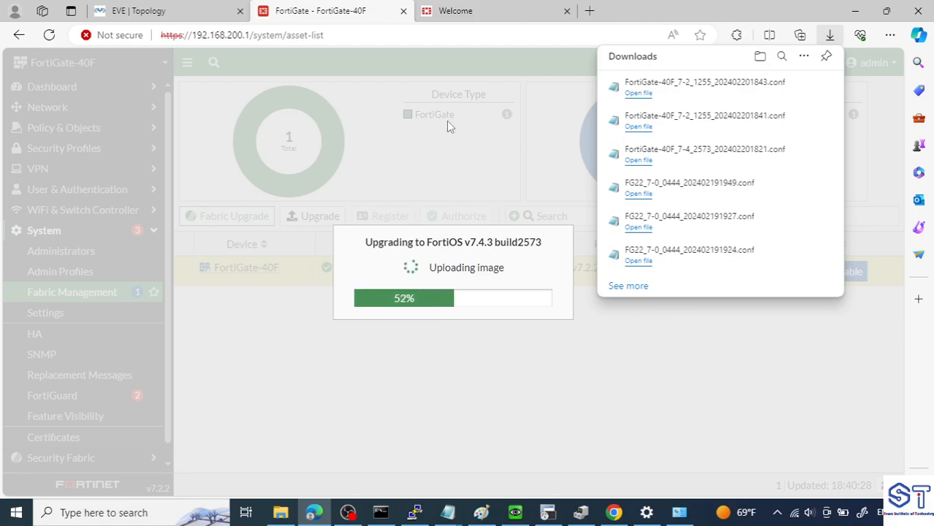
- Start the login on the Fortinet support site, switch to Chrome and close the FortiGate password-reset tabs
click(477, 9)
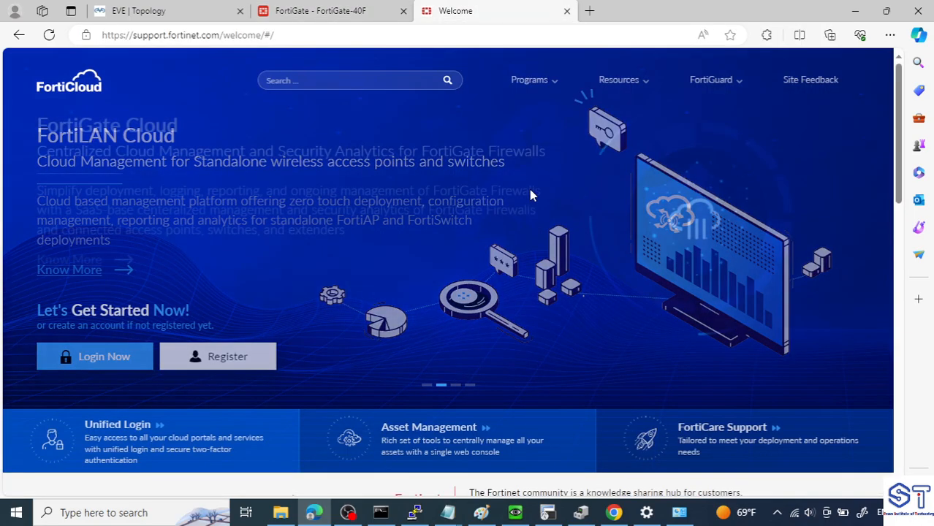
click(132, 356)
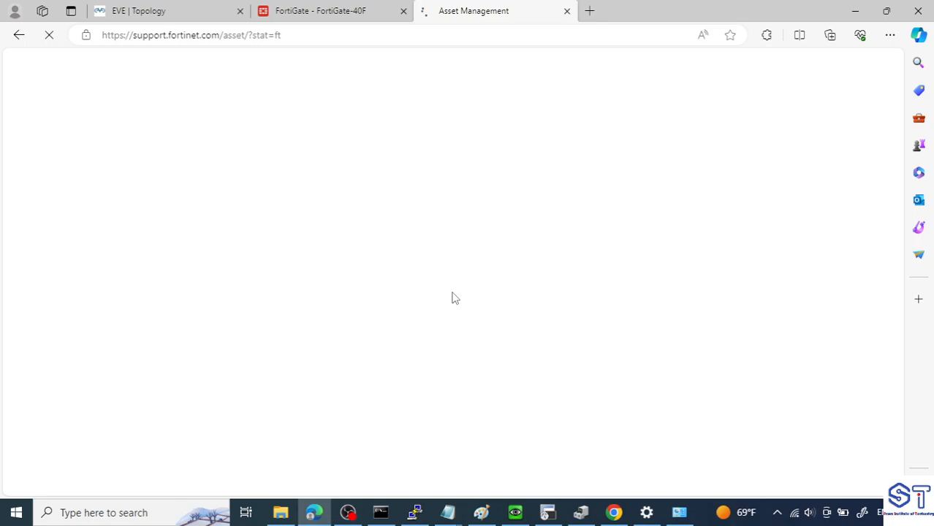
click(614, 513)
click(448, 46)
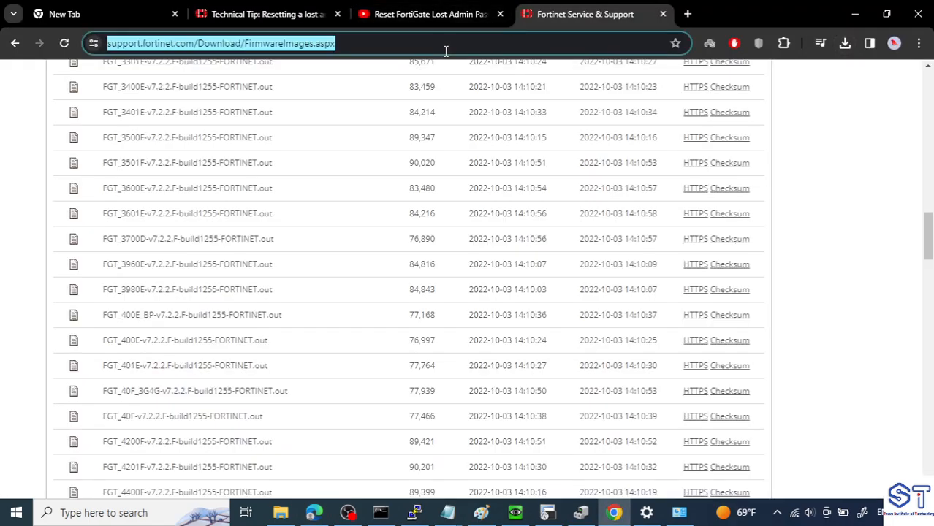
click(340, 14)
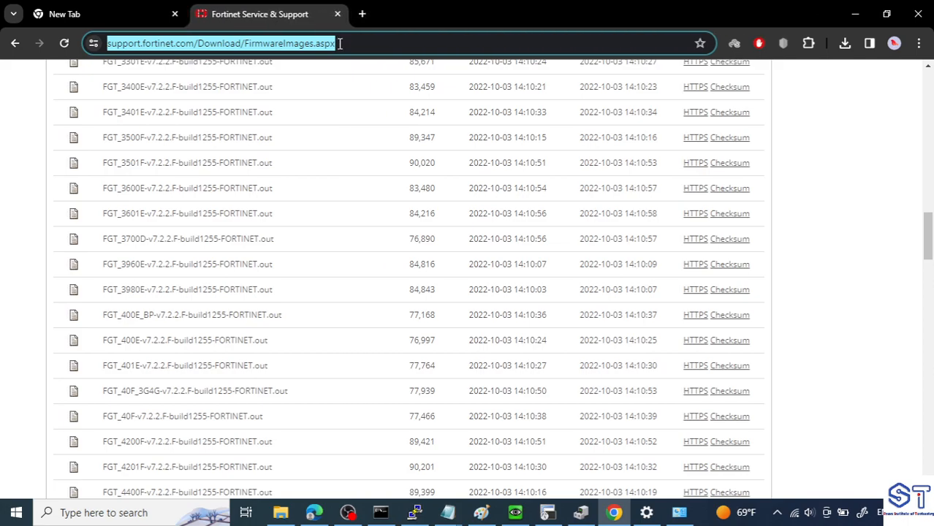
- Open the support.fortinet.com welcome page in Chrome and log in to FortiCloud
text(supp)
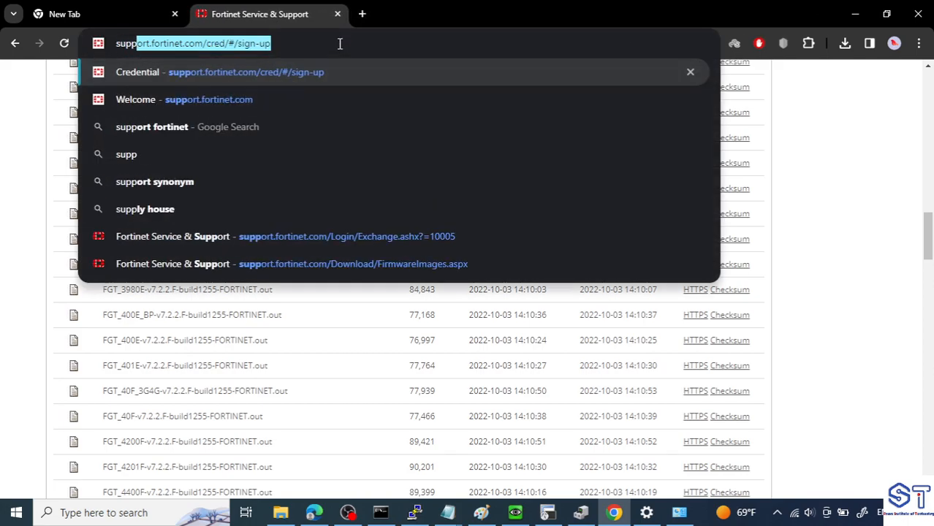
key(Return)
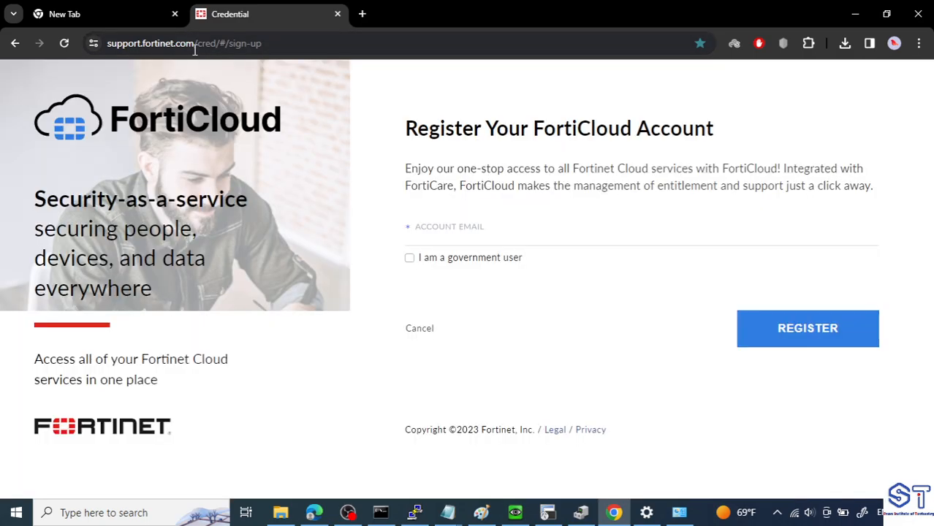
drag(195, 48, 369, 80)
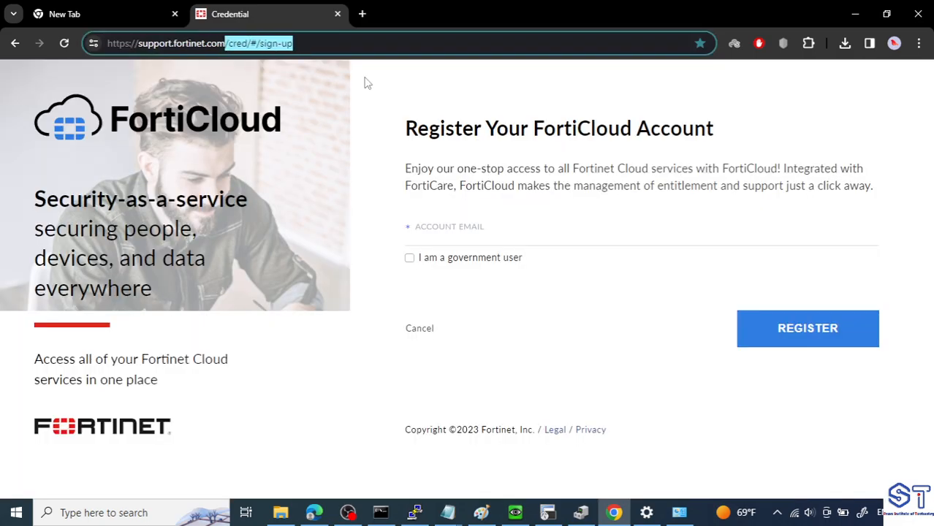
click(370, 84)
drag(200, 48, 422, 61)
key(BackSpace)
key(Return)
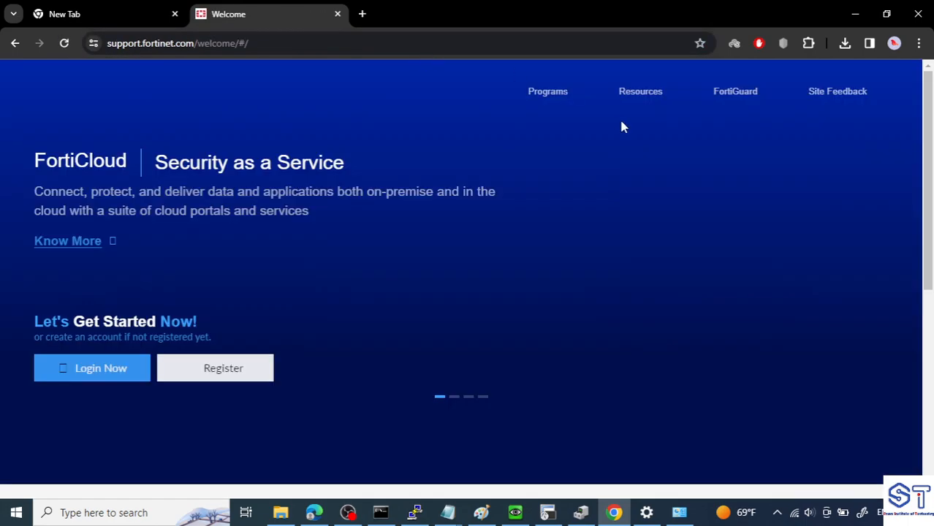
click(108, 369)
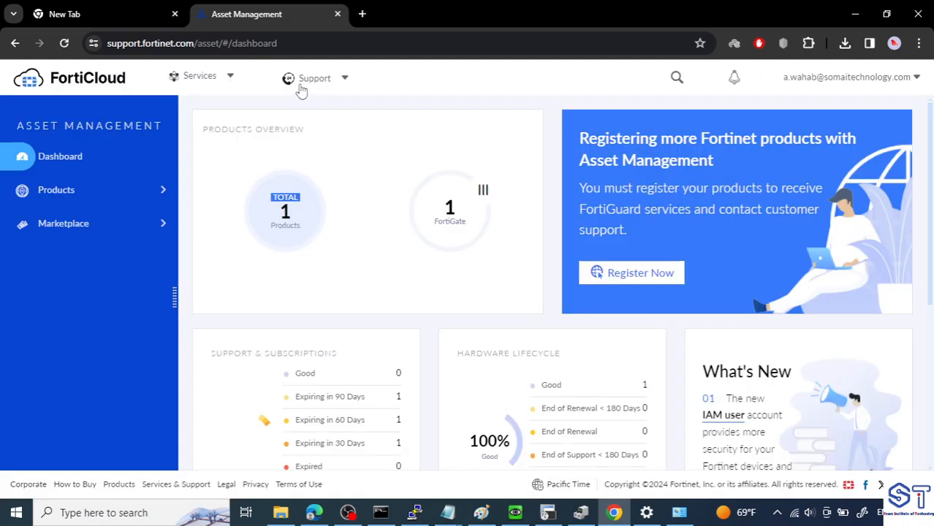
- Open the firmware download page from the support resources and show the downloads for FortiGate
click(301, 82)
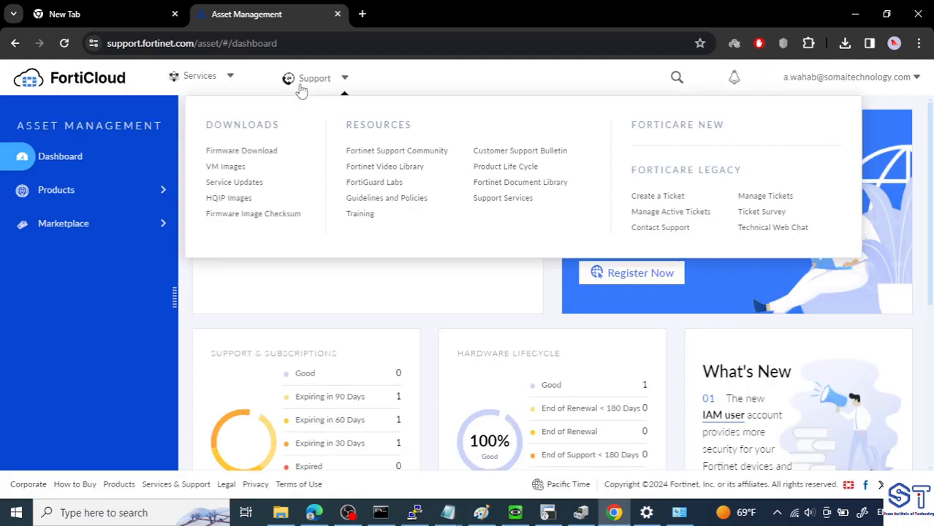
click(268, 154)
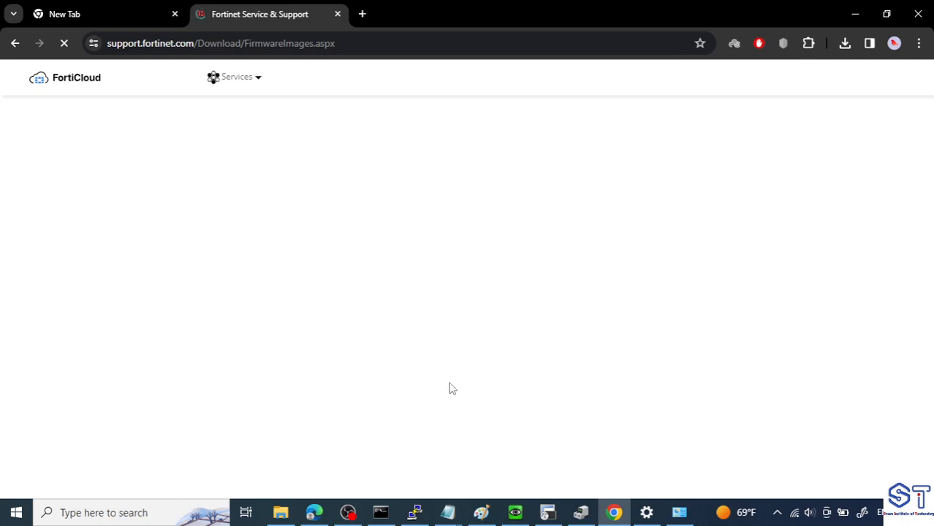
click(210, 324)
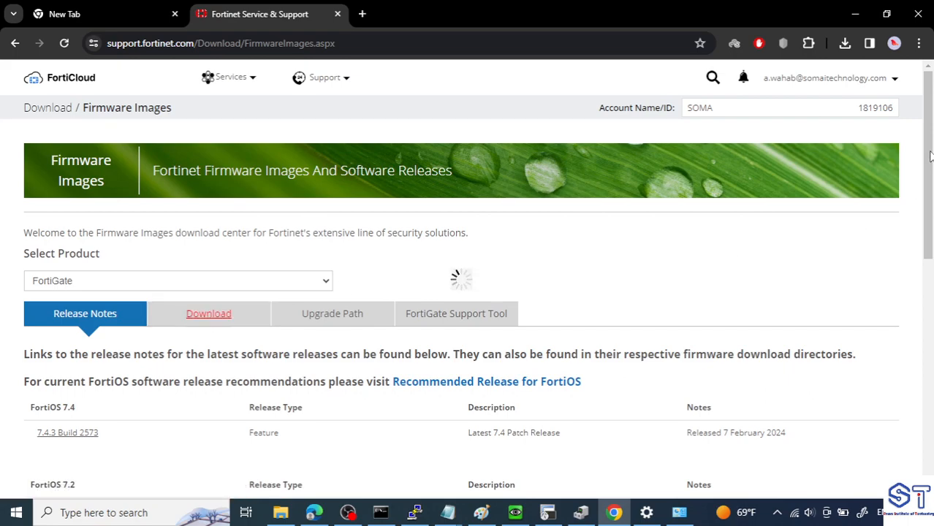
- Browse the FortiGate image folders v7.00, 7.4 and 7.4.3 and highlight the file FGT_40F-v7.4.3.F-build2573-FORTINET.out
drag(932, 156, 932, 303)
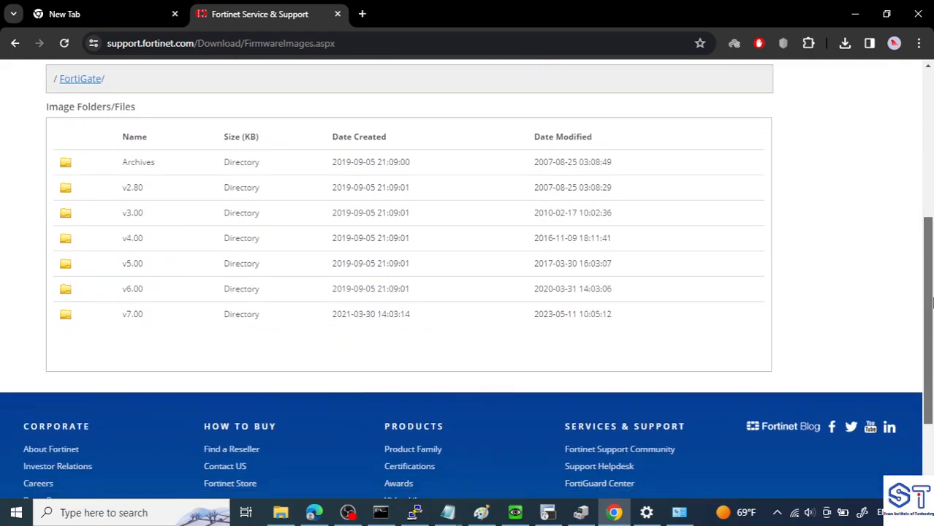
click(134, 316)
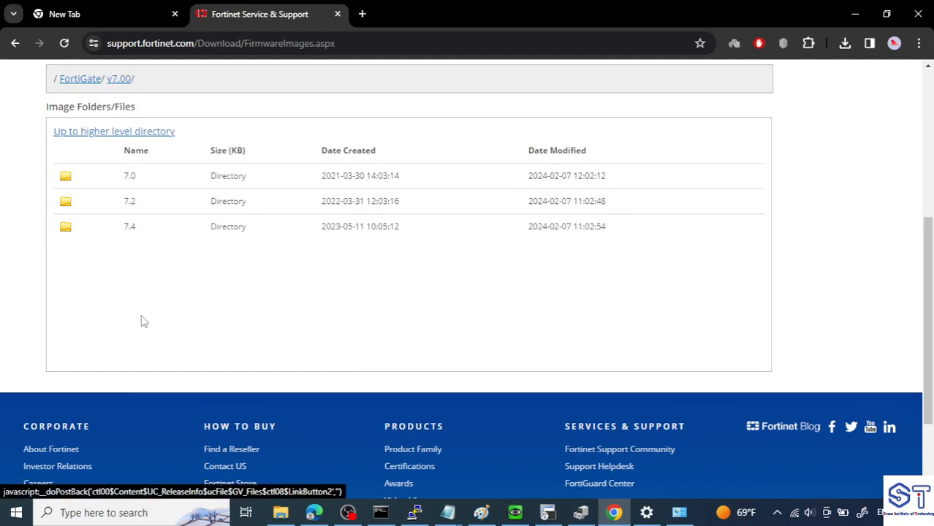
click(131, 228)
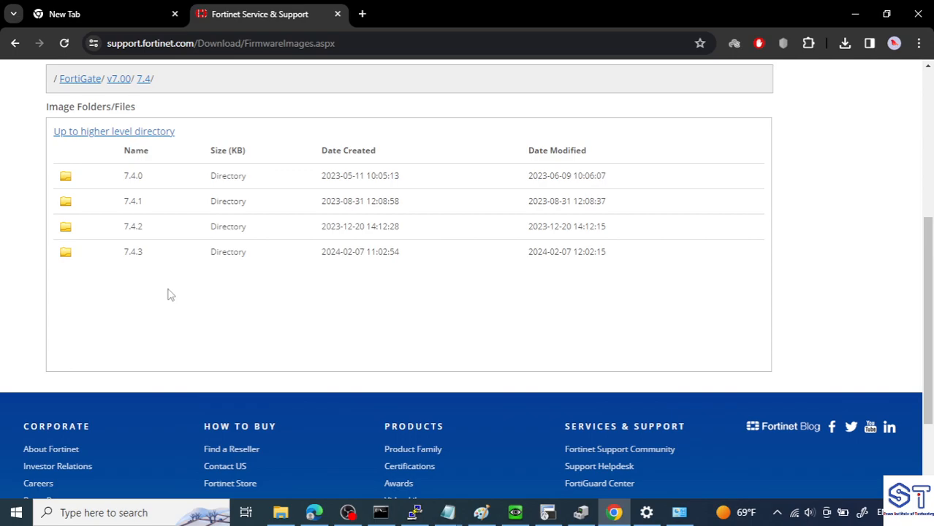
click(141, 252)
drag(929, 119, 931, 253)
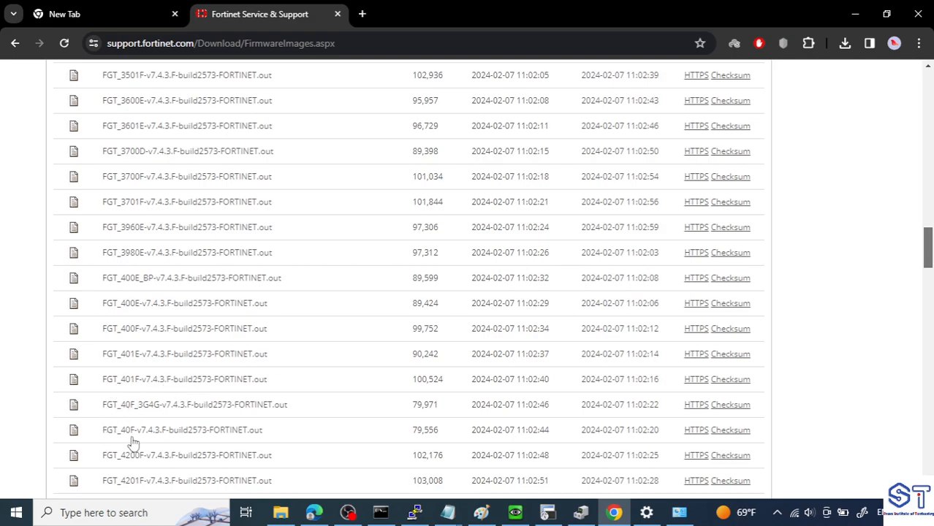
drag(90, 432, 390, 432)
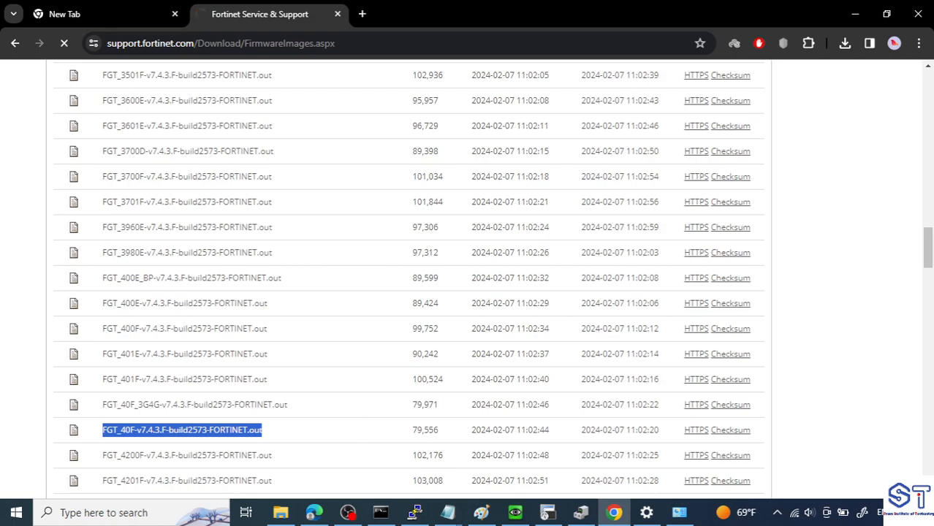
- Switch back to Edge and check the FortiGate-40F page for the upgrade's progress
click(314, 513)
click(320, 9)
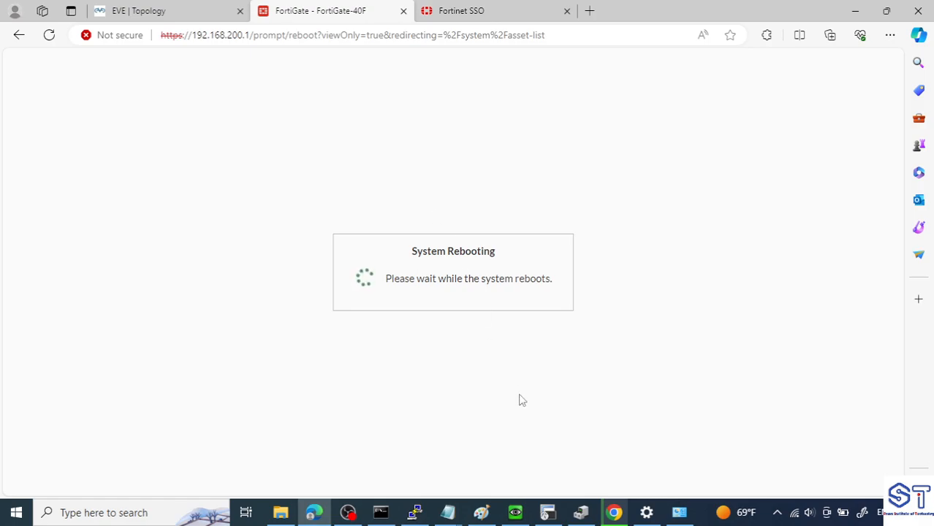
click(548, 512)
click(444, 369)
- Switch to the PuTTY console, examine the FortiGate's restart output and return to the browser
click(416, 514)
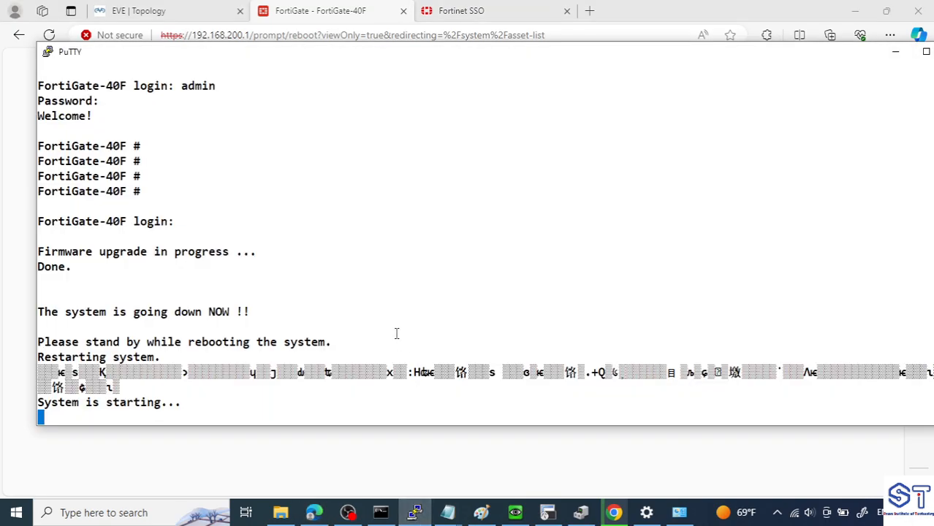
drag(183, 393, 133, 396)
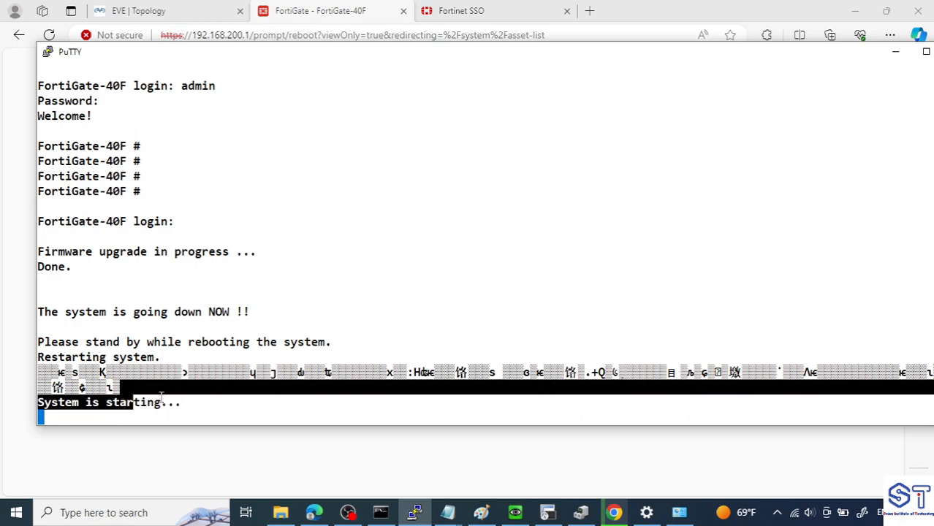
click(162, 397)
click(188, 452)
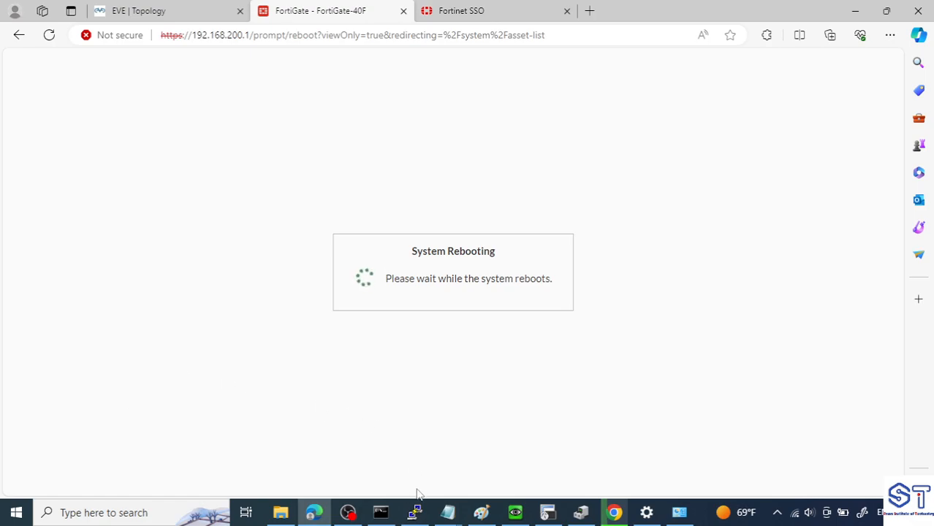
- Bring the PuTTY console back, close the VncViewer message and move the console aside to watch the reboot beside the browser
click(415, 514)
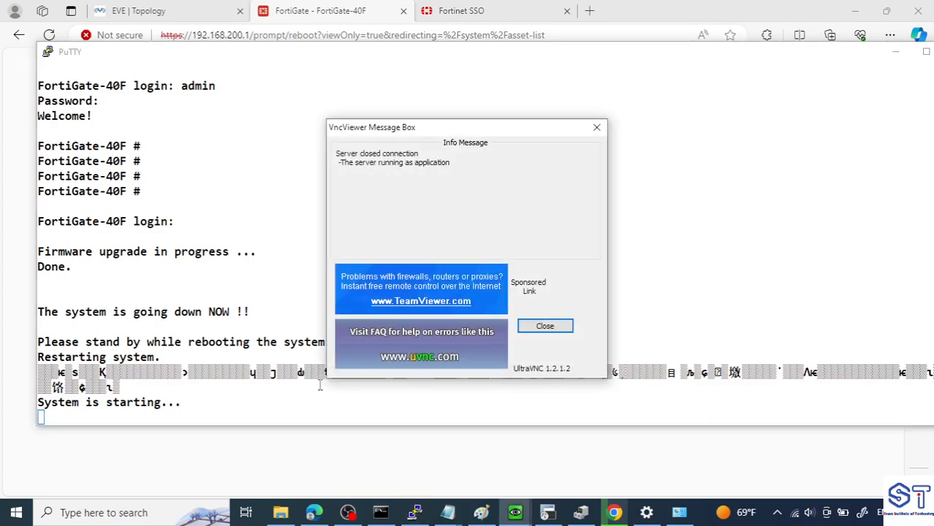
click(597, 128)
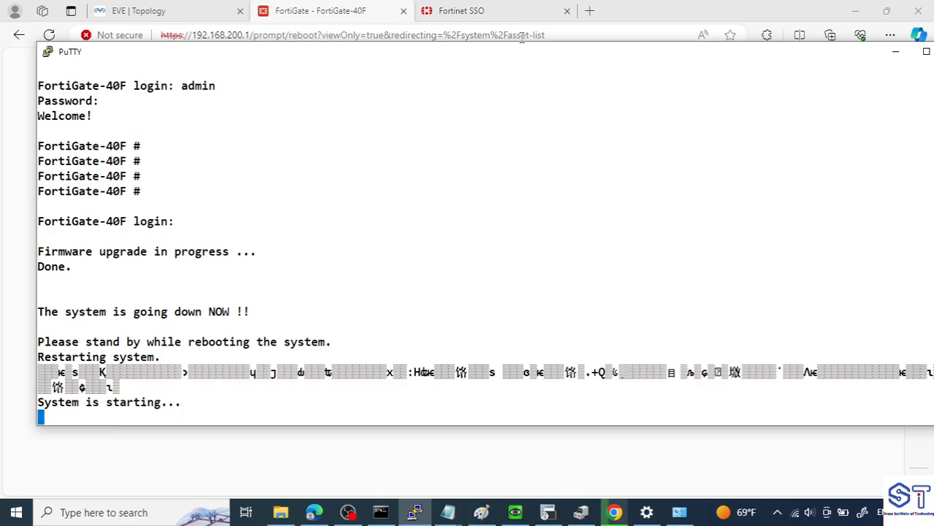
drag(521, 63, 594, 119)
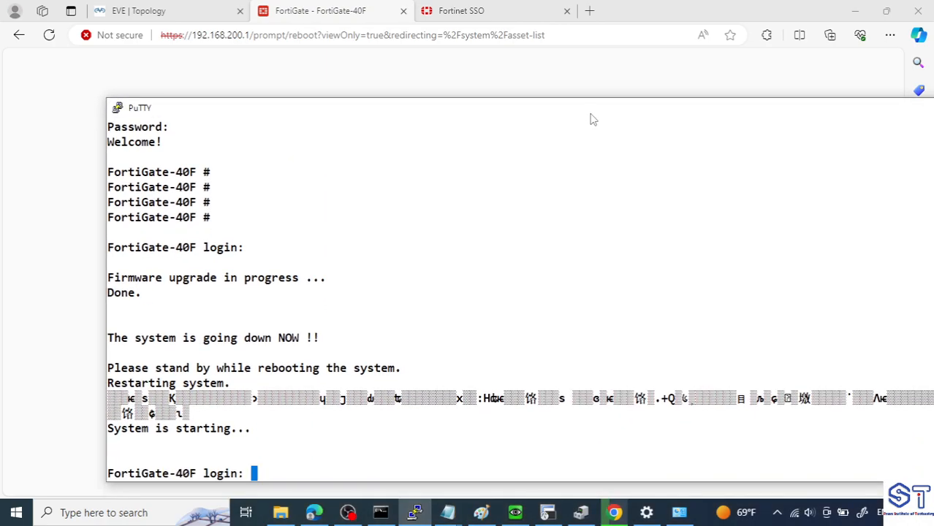
drag(593, 119, 909, 86)
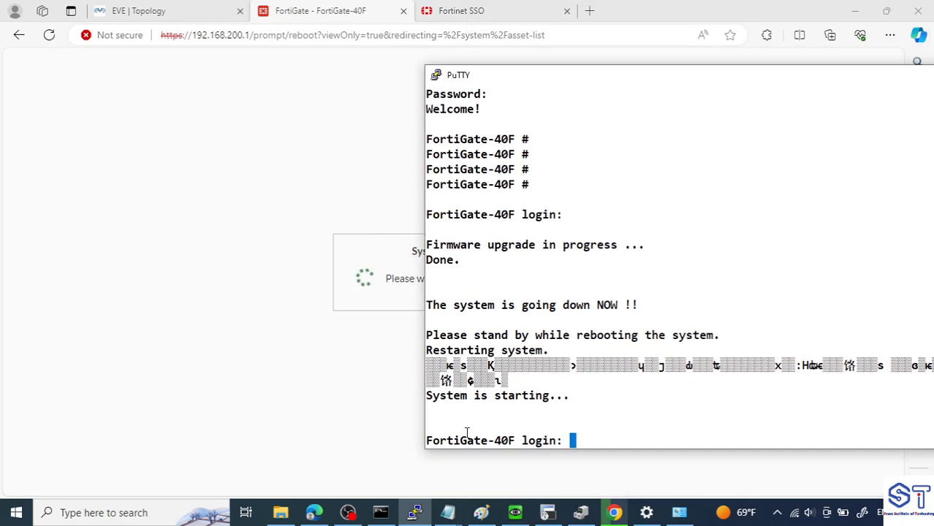
- Log in to the FortiGate-40F console as admin with the account password
double_click(585, 429)
key(Return)
key(Return)
key(Return)
key(Return)
key(Return)
key(Return)
key(Return)
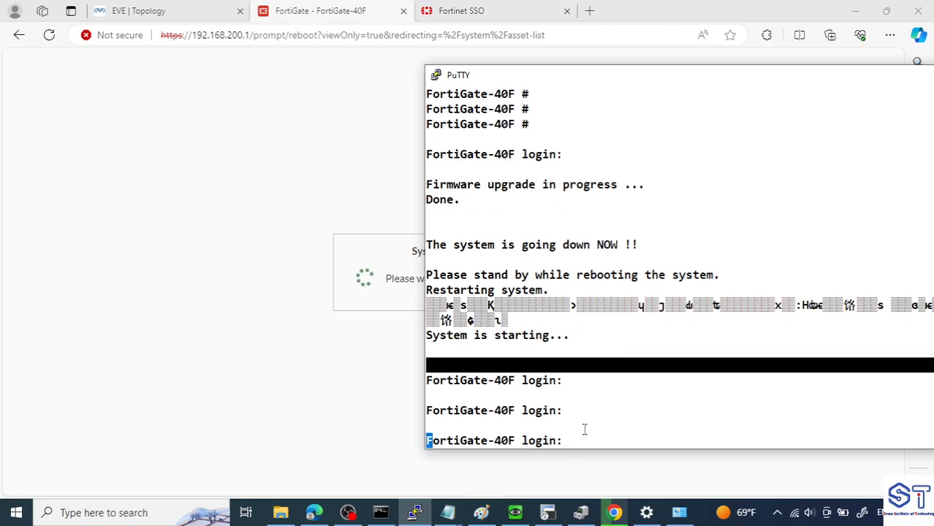
text(admin)
key(Return)
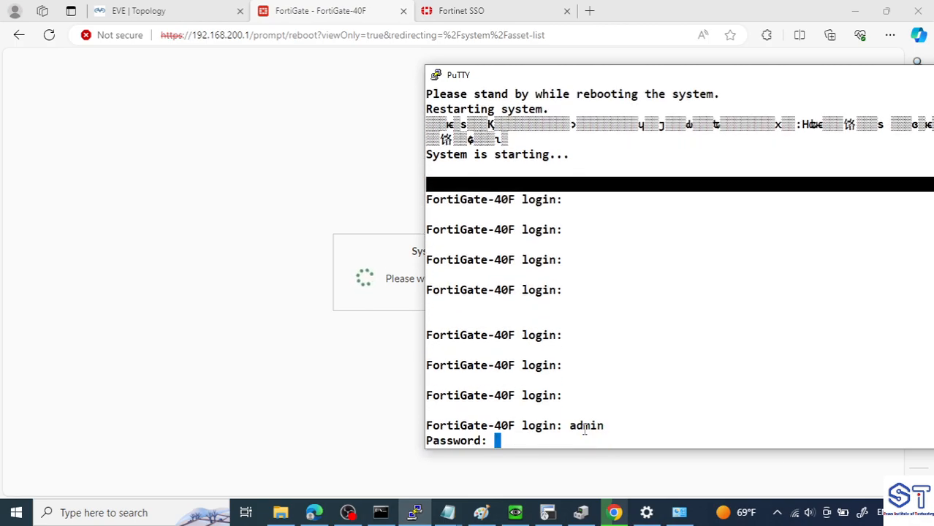
key(Return)
- Query the WAN port by running get system interface physical wan, and repeat the query once
key(Return)
key(Return)
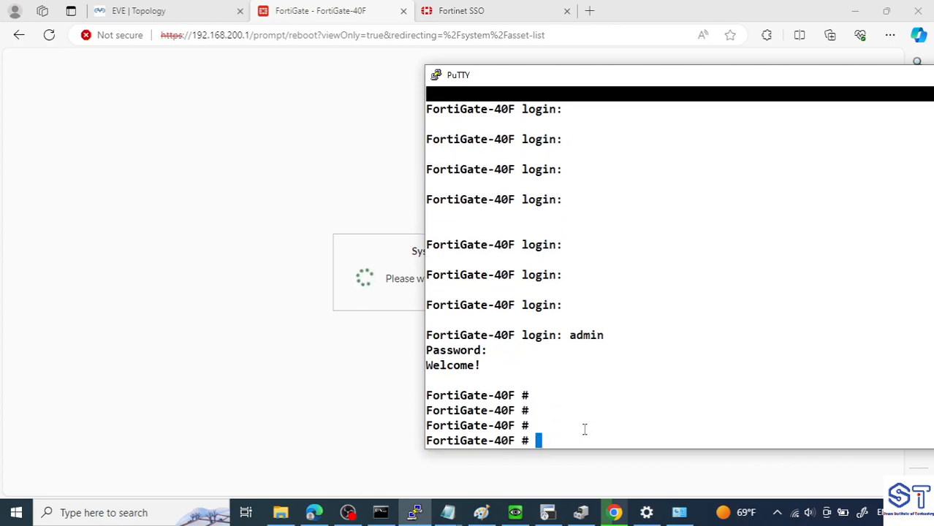
key(Return)
key(Return)
text(get sys)
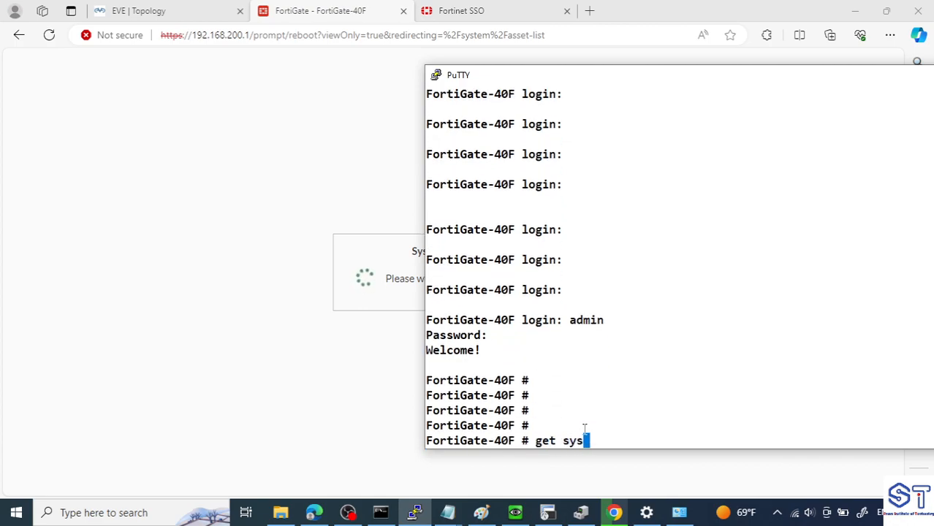
text(tem interface physical wan)
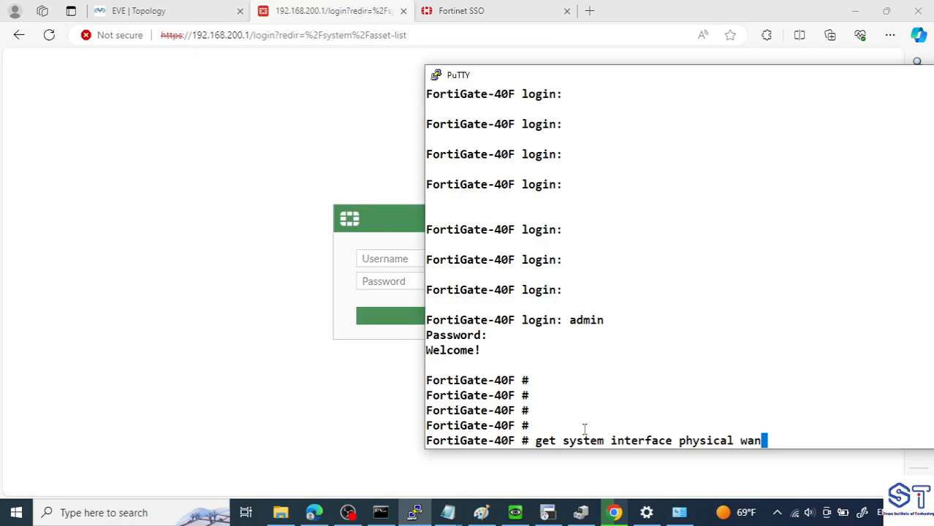
key(Return)
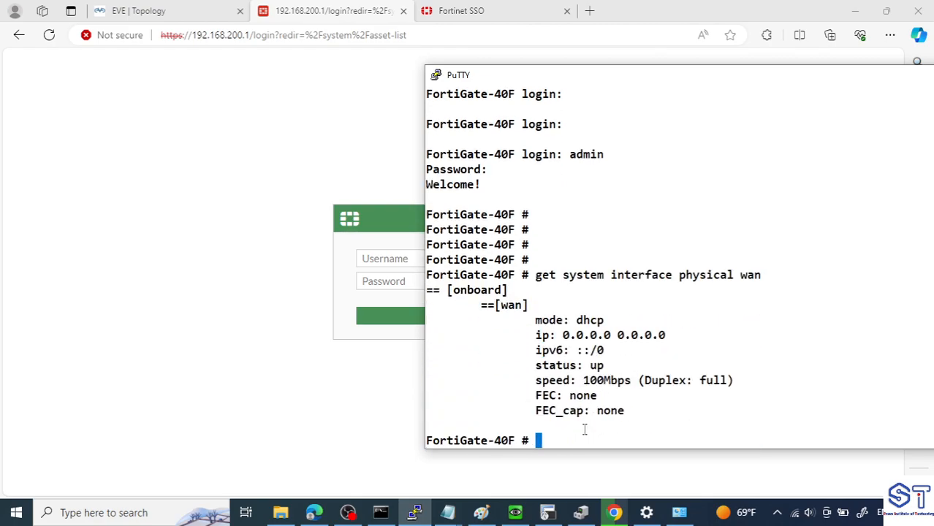
key(Up)
key(Return)
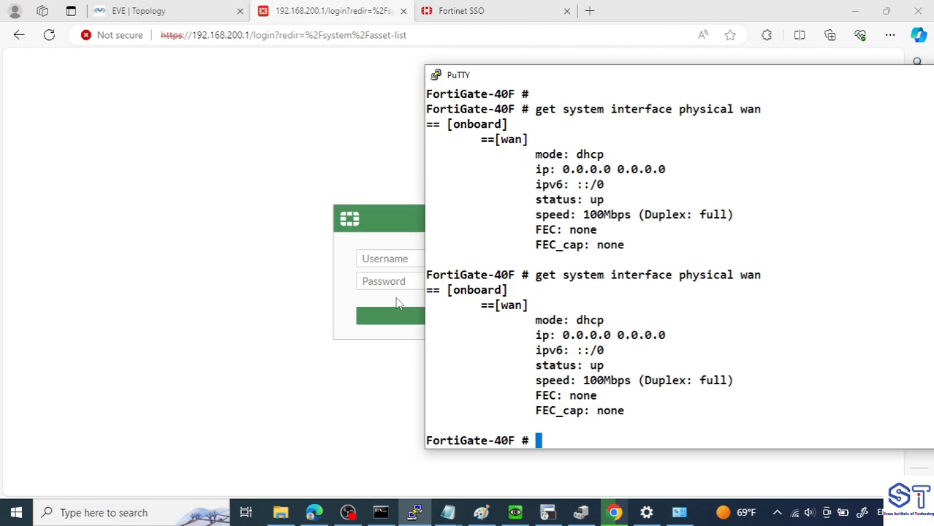
- Recall the interface query and run it for the first LAN port as get system interface physical lan1
key(Up)
key(BackSpace)
key(BackSpace)
key(BackSpace)
text(lan`1)
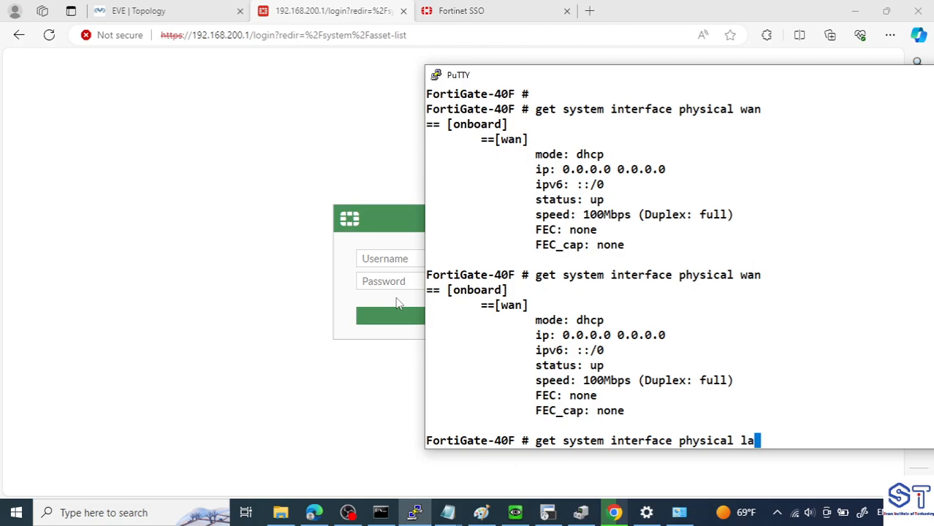
key(BackSpace)
key(BackSpace)
text(1)
key(Return)
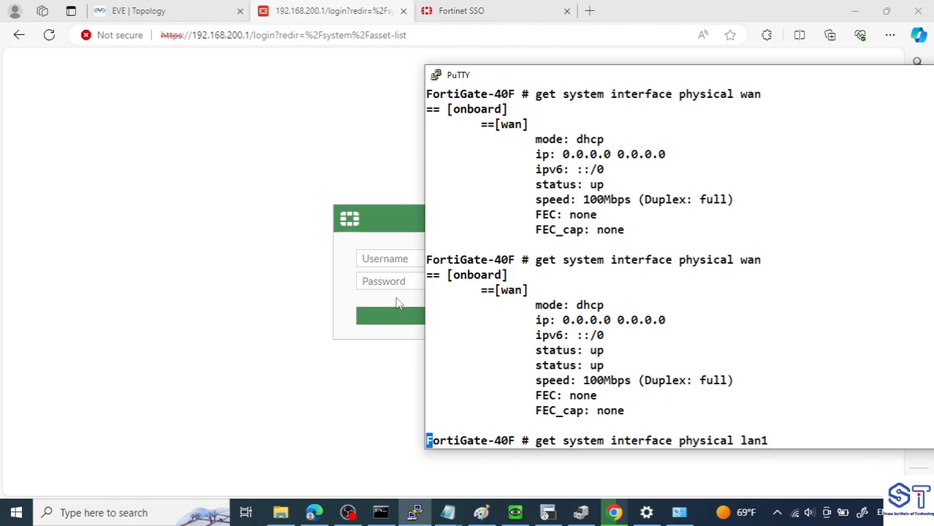
drag(668, 337, 618, 337)
- Return to the browser, highlight 200.1 in the FortiGate address and reload the login page
click(377, 156)
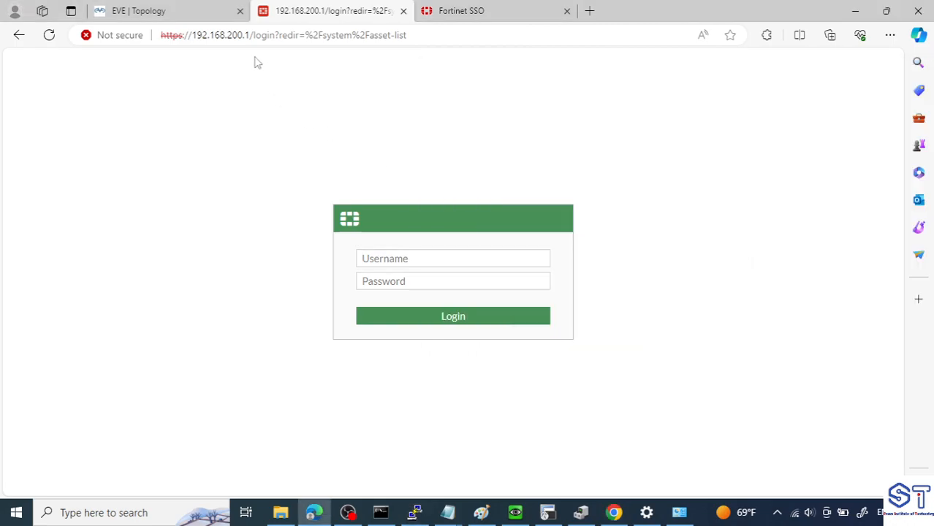
drag(250, 35, 227, 35)
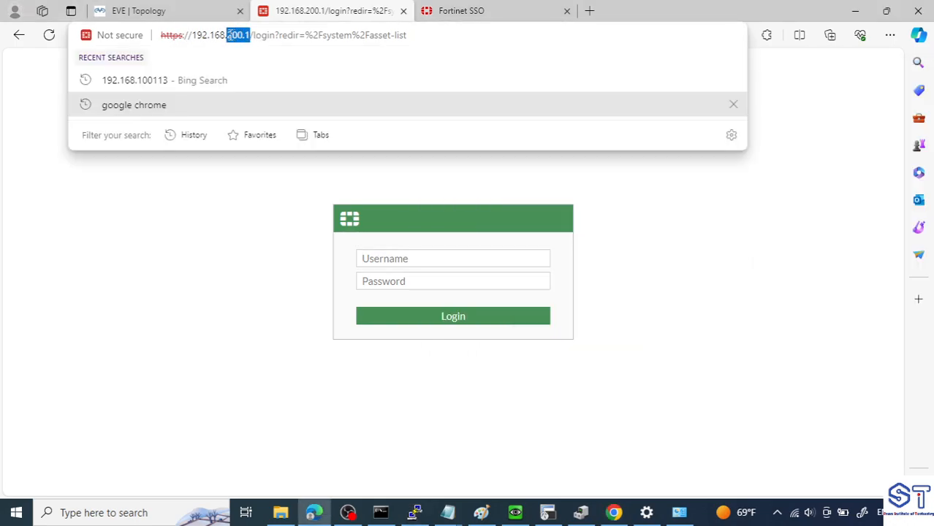
click(285, 231)
click(49, 35)
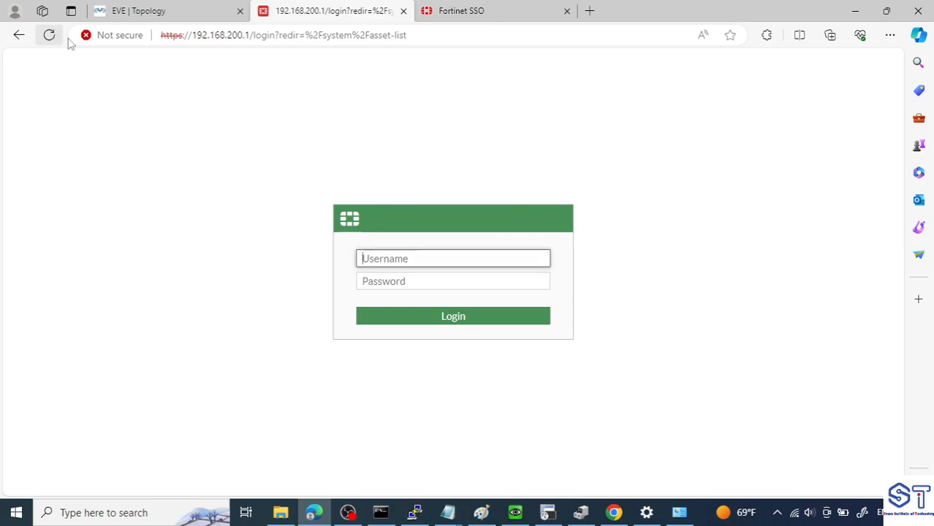
- Log in to the FortiGate web interface as admin with the account password
text(admin)
key(Tab)
text(1)
key(Return)
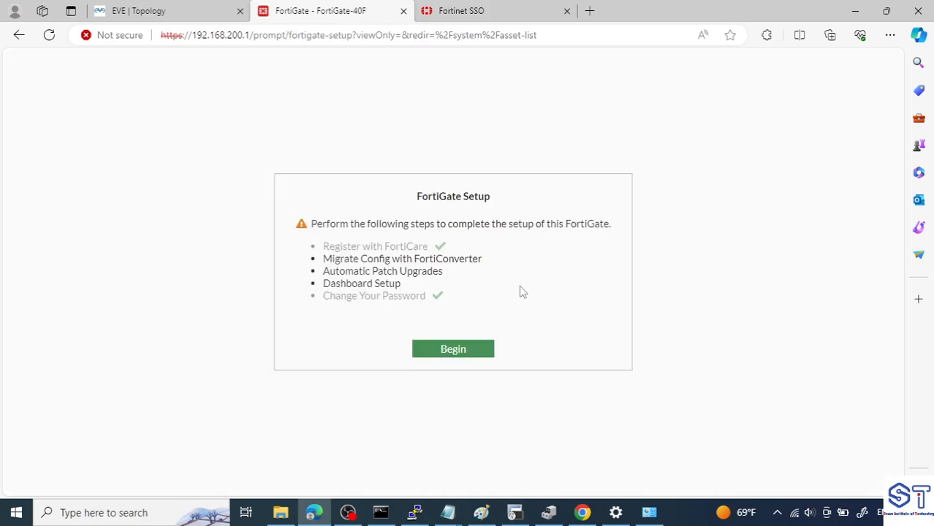
- Complete the FortiGate Setup with automatic patch upgrades for v7.4 enabled and acknowledged, and dismiss the FortiOS 7.4 overview
click(464, 351)
click(561, 301)
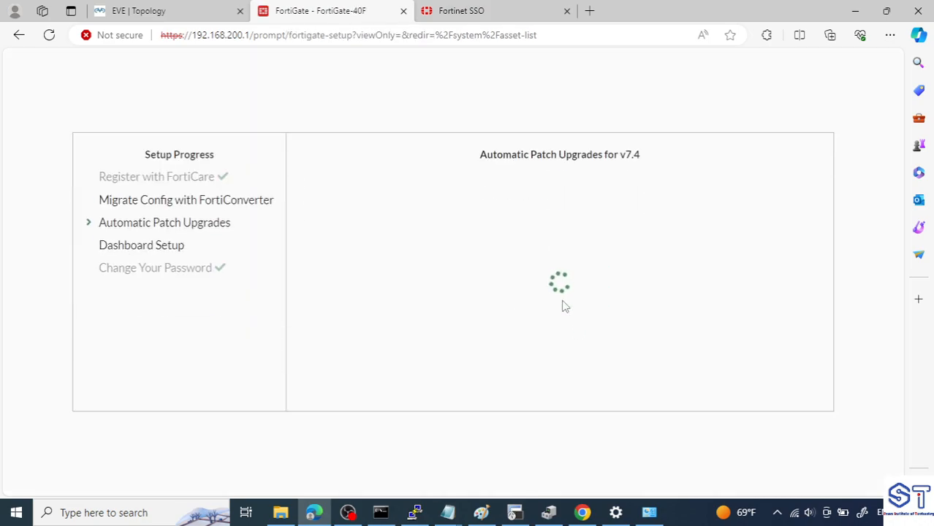
double_click(630, 154)
click(585, 387)
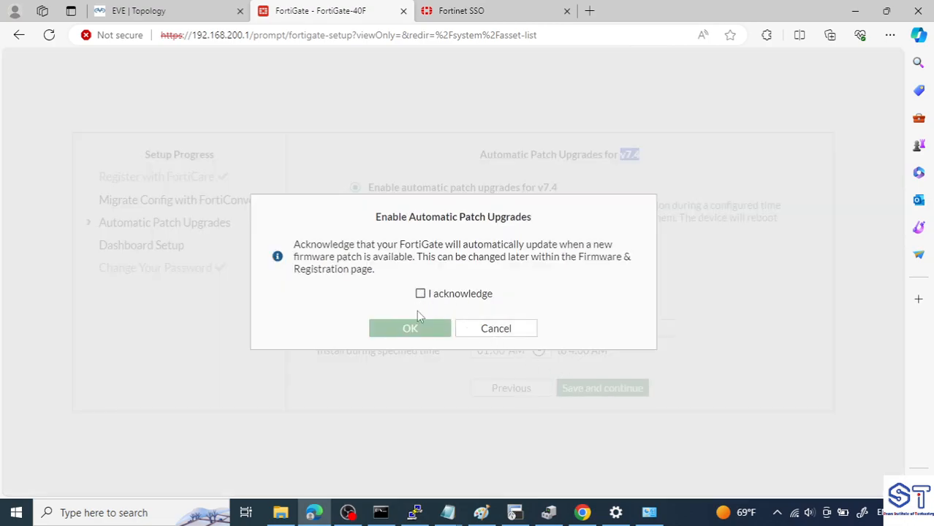
click(420, 298)
click(415, 336)
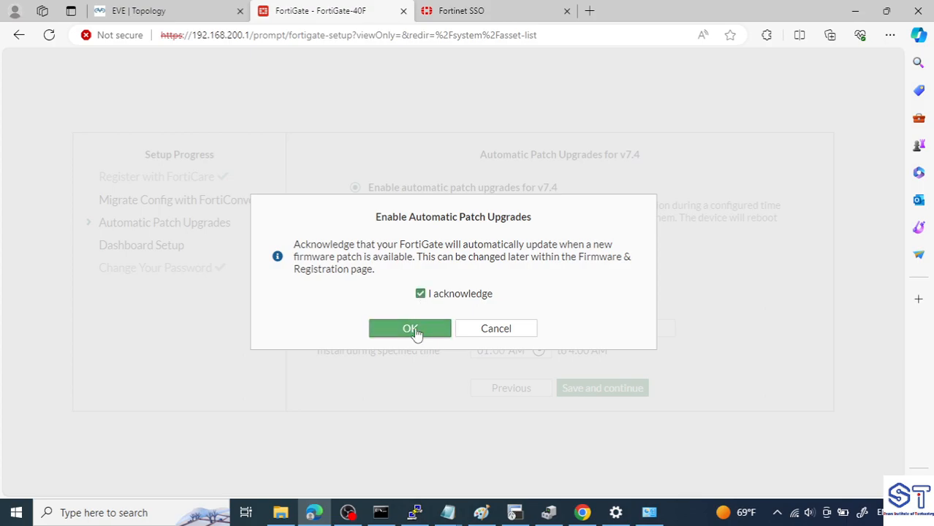
click(559, 383)
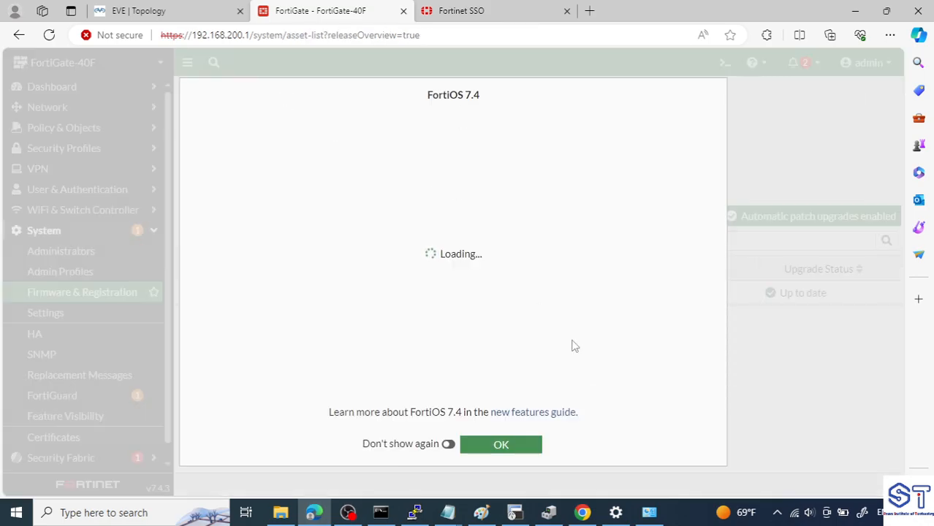
click(523, 445)
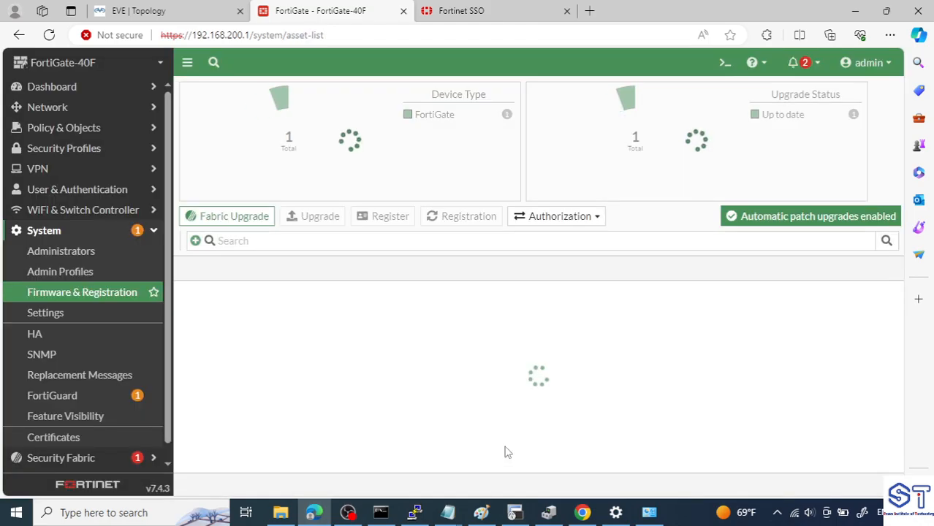
- Check the firmware version on the dashboard's Status page and under System's Firmware & Registration
click(69, 87)
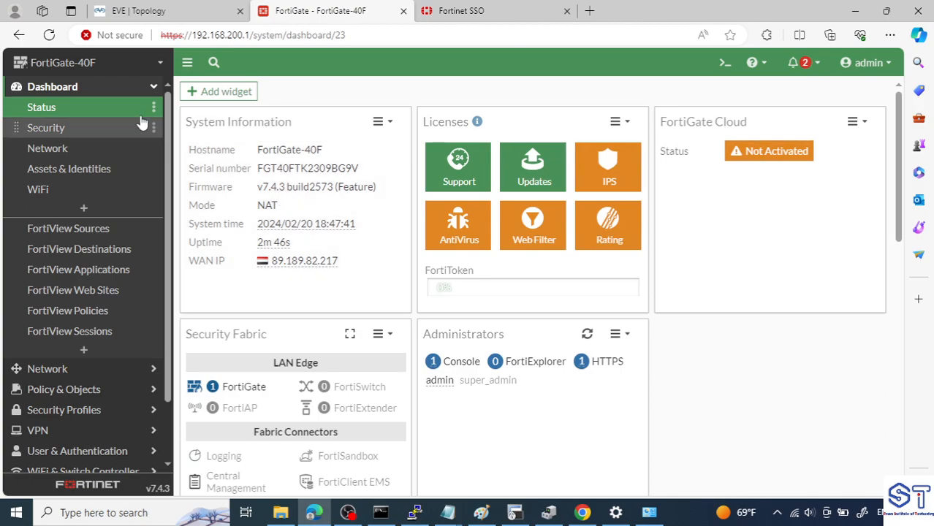
click(140, 88)
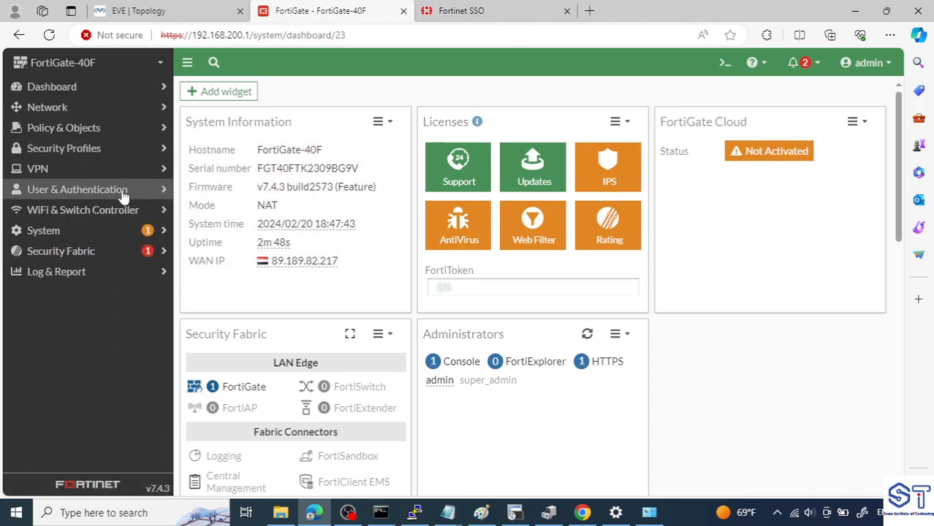
click(84, 233)
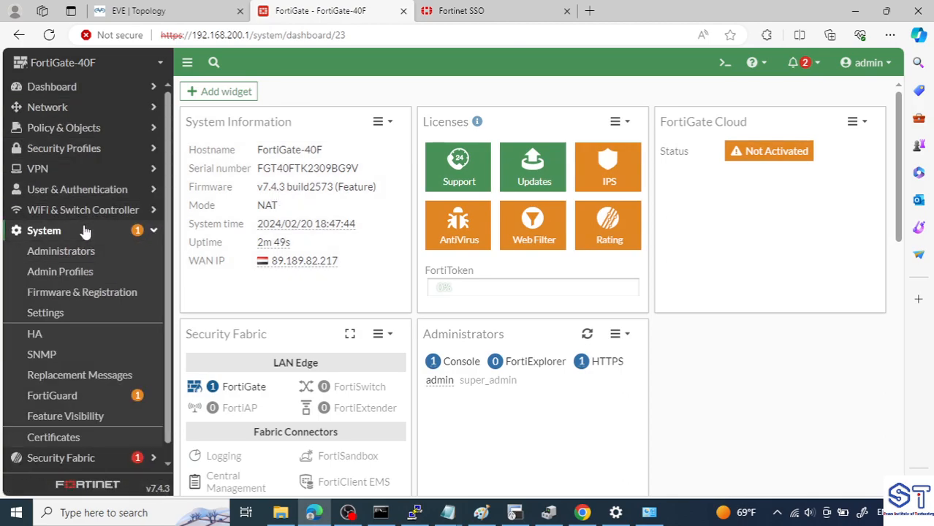
click(98, 313)
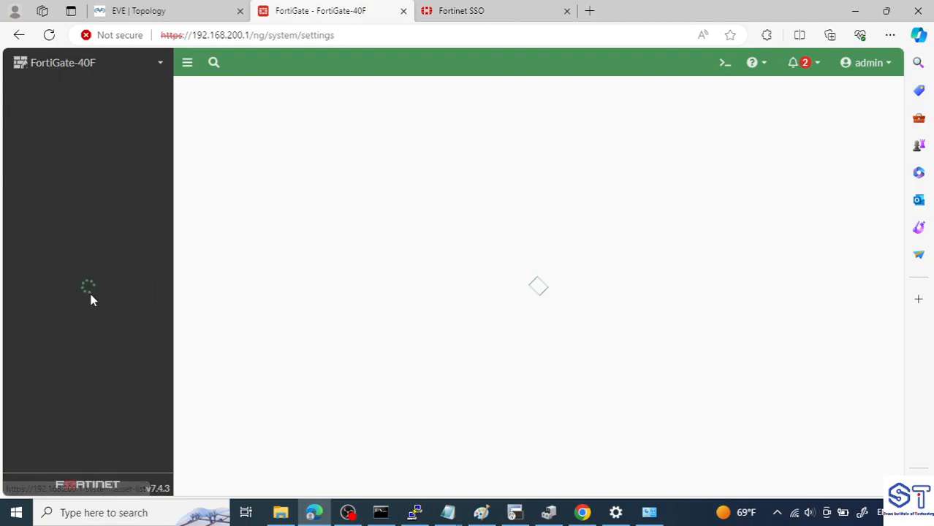
click(114, 292)
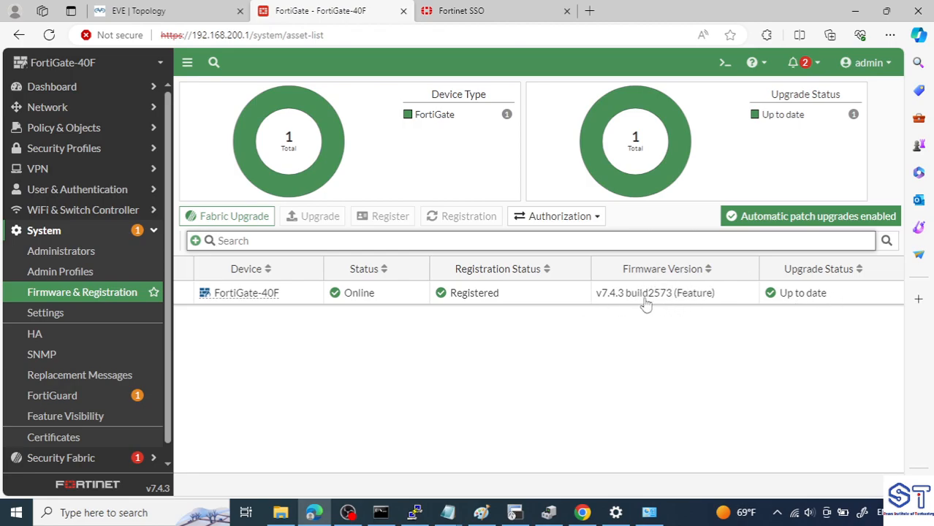
- Open the web CLI console and test internet connectivity with execute ping 8.8.8.8
click(724, 64)
text(execute pi)
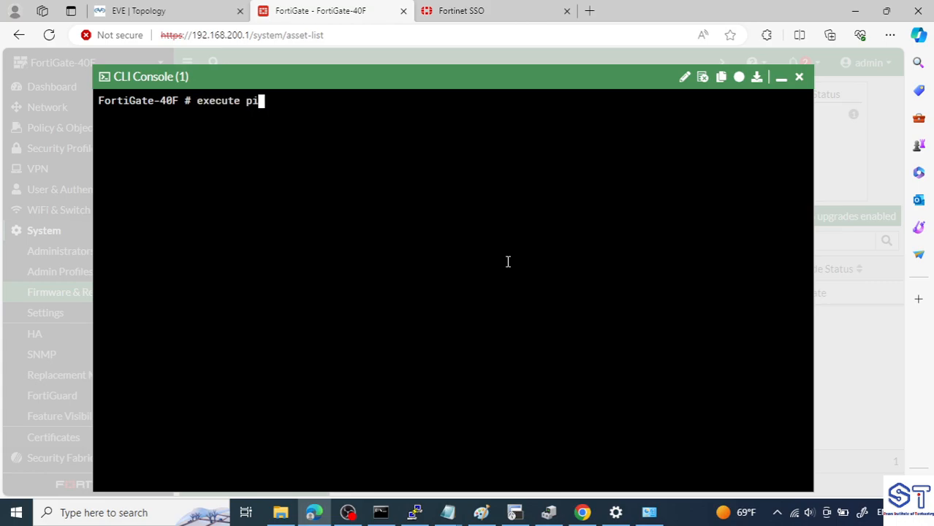
text(ng 8.8.8.8)
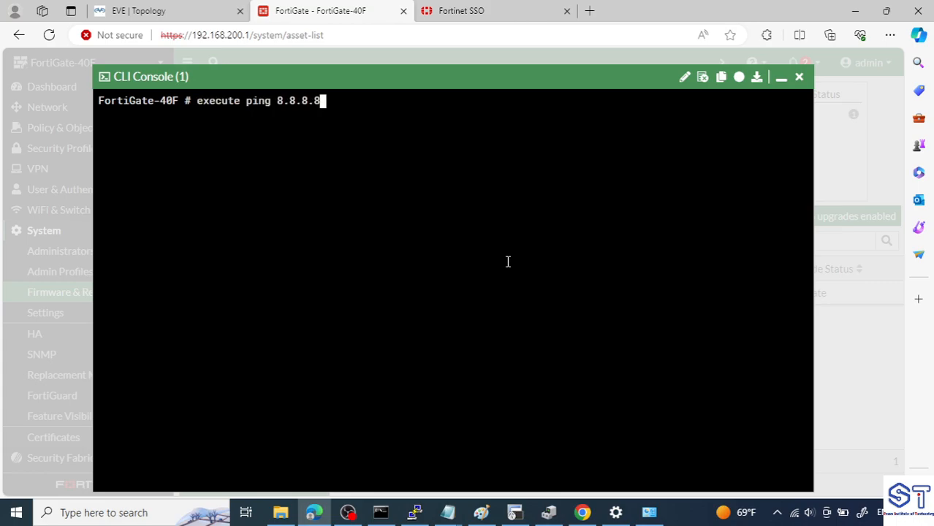
key(Return)
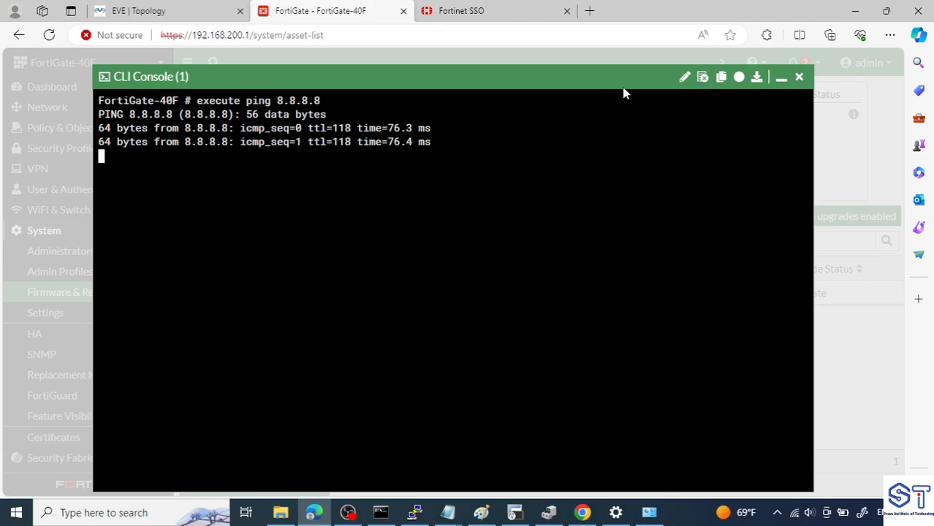
- Minimize the CLI console and reload the Firmware & Registration page to recheck the device's upgrade status
click(781, 78)
click(51, 35)
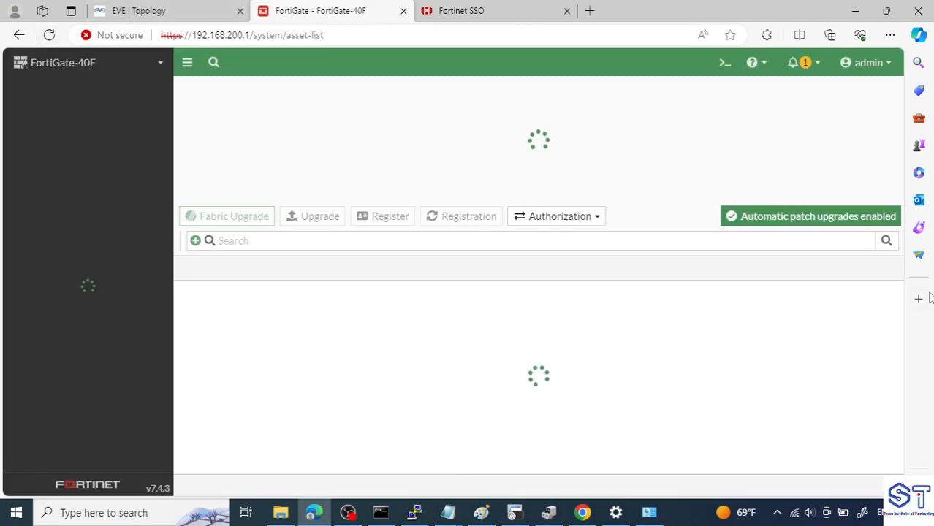
click(520, 244)
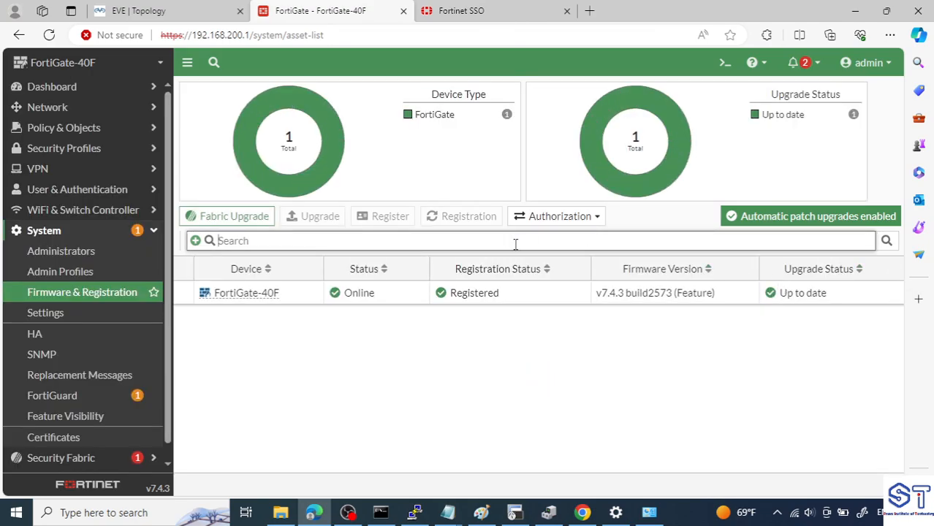